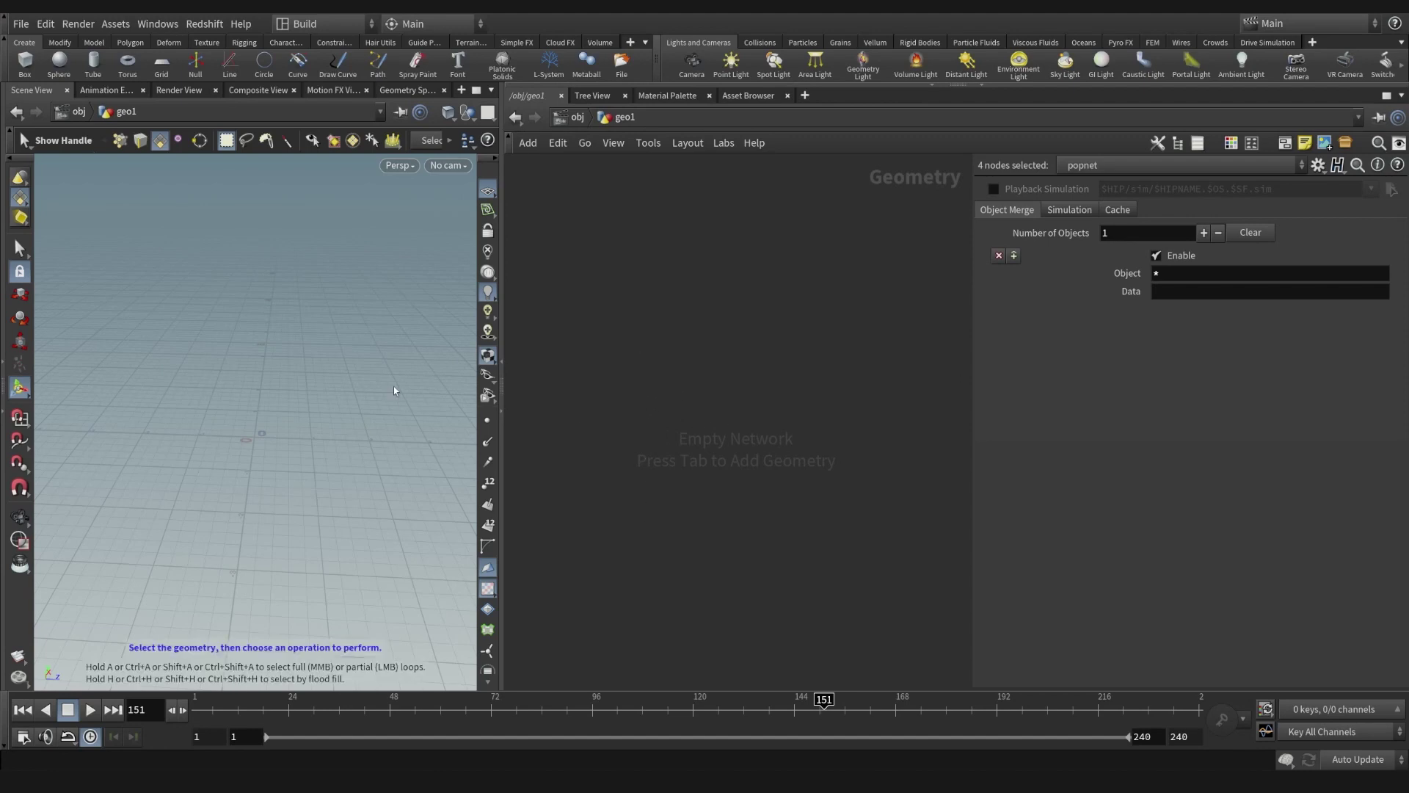
# - Add a Test Geometry: Crag node to the empty geometry network
pyautogui.press('Tab')
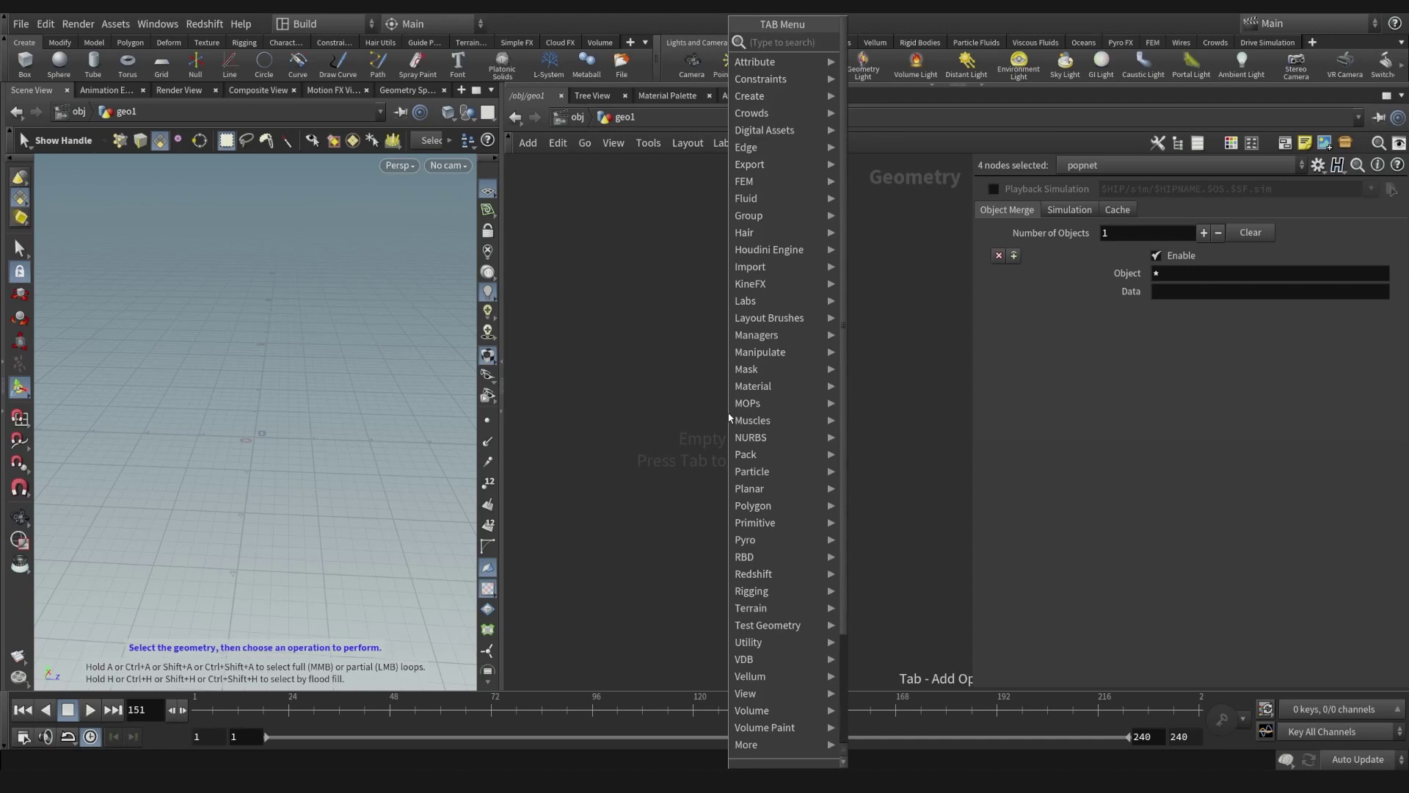
pyautogui.write('tes')
pyautogui.press('Return')
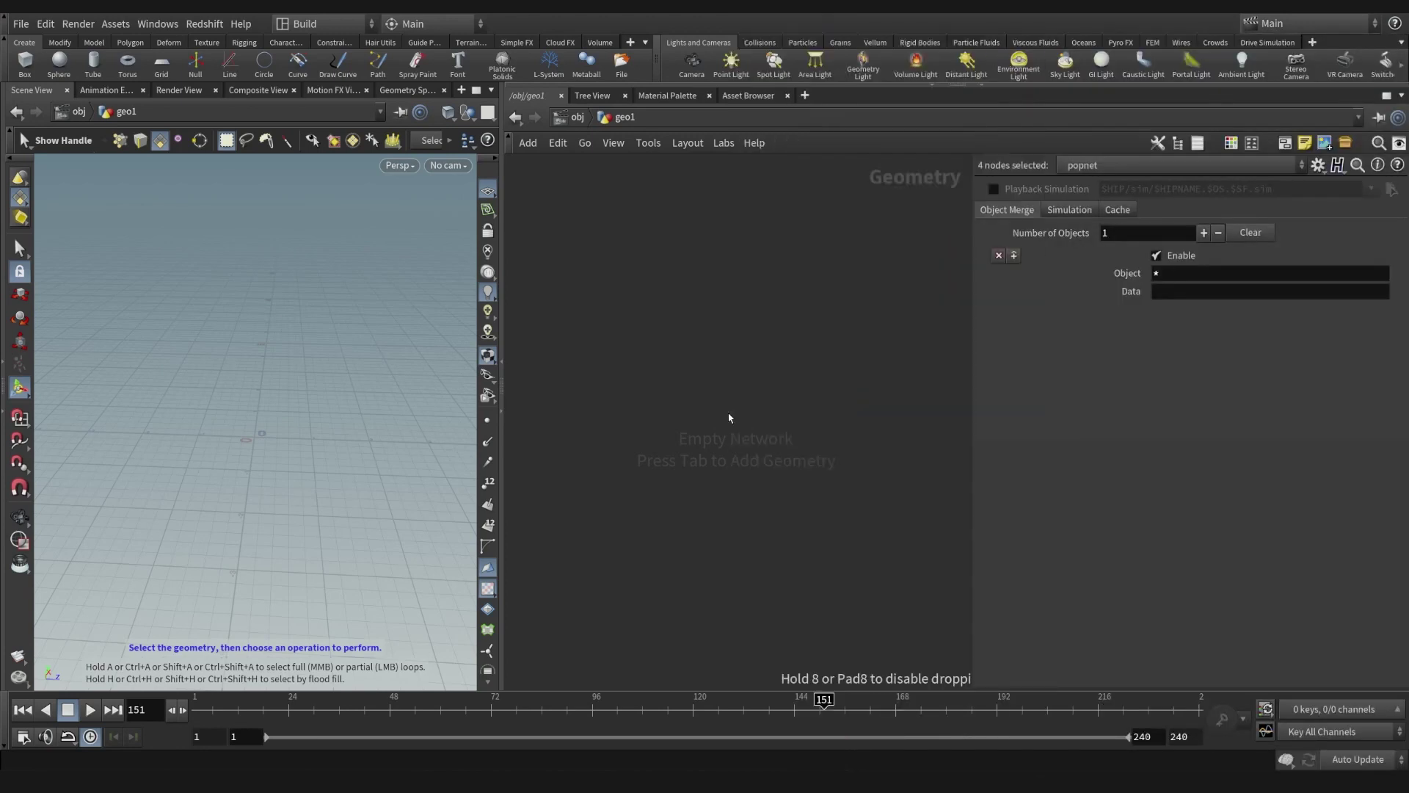
pyautogui.click(719, 412)
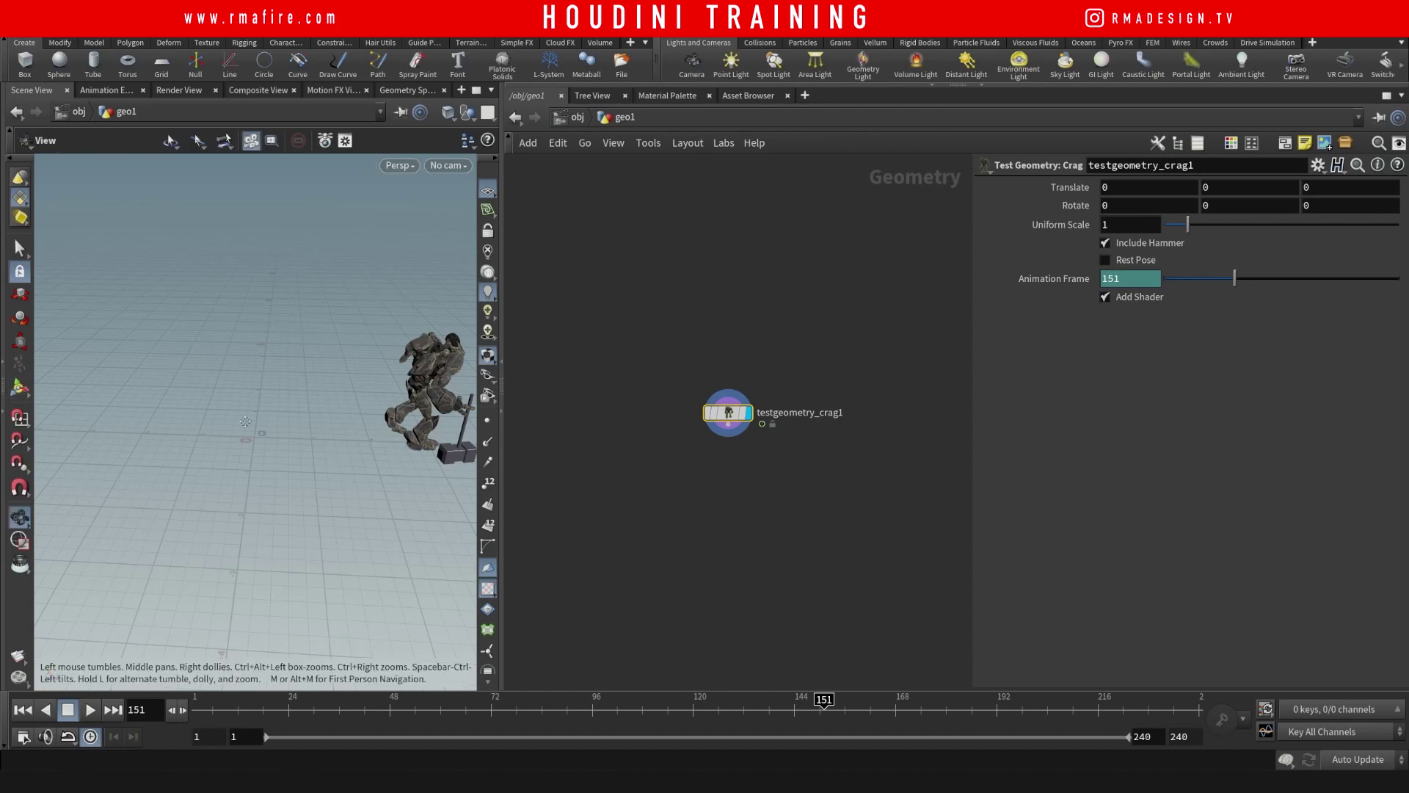
# - Turn off Add Shader and enable Rest Pose on the Crag test geometry, and scrub the timeline to check the pose
pyautogui.moveTo(286, 415); pyautogui.dragTo(246, 403)
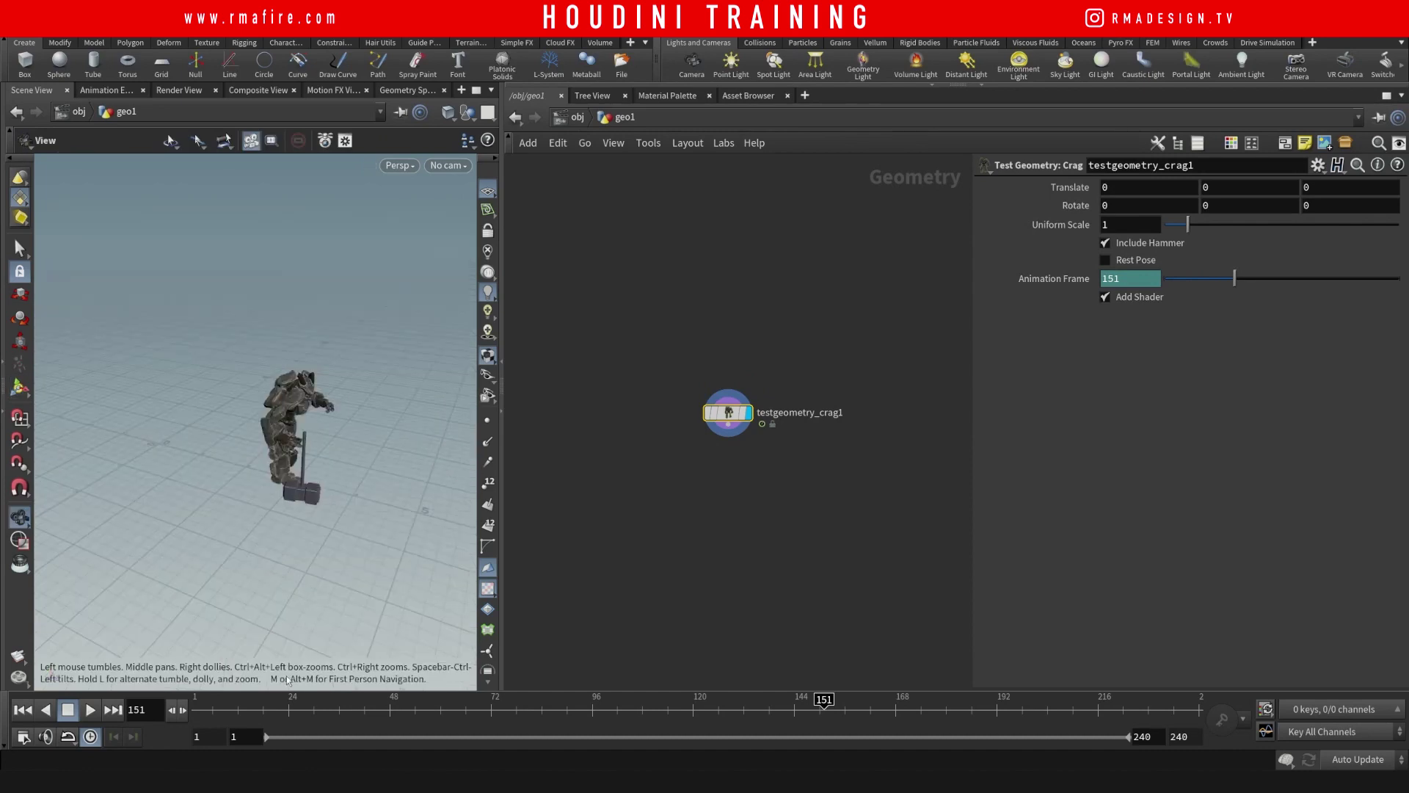
pyautogui.moveTo(286, 708)
pyautogui.mouseDown()
pyautogui.moveTo(227, 711)
pyautogui.moveTo(187, 659)
pyautogui.mouseUp()
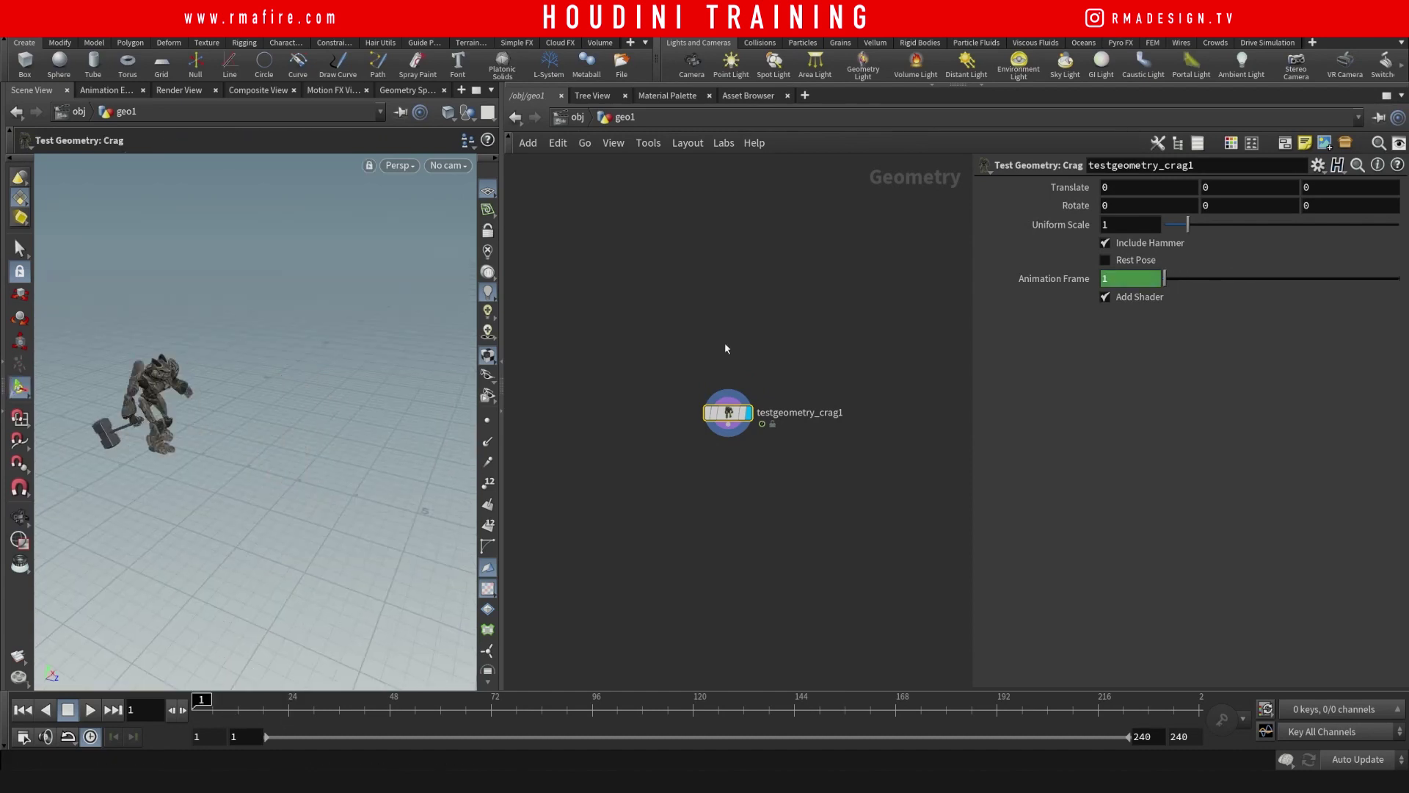
pyautogui.click(1126, 297)
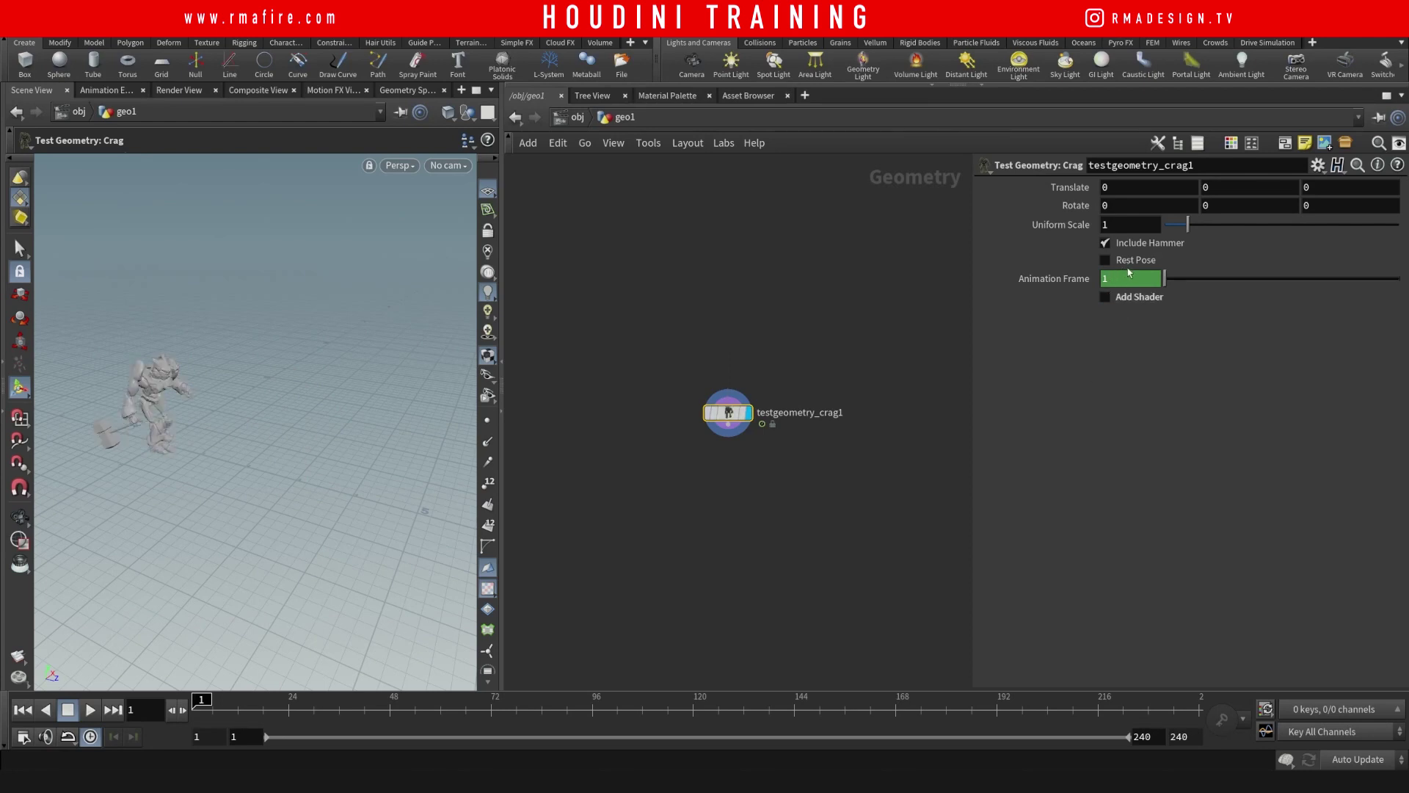
pyautogui.click(1131, 262)
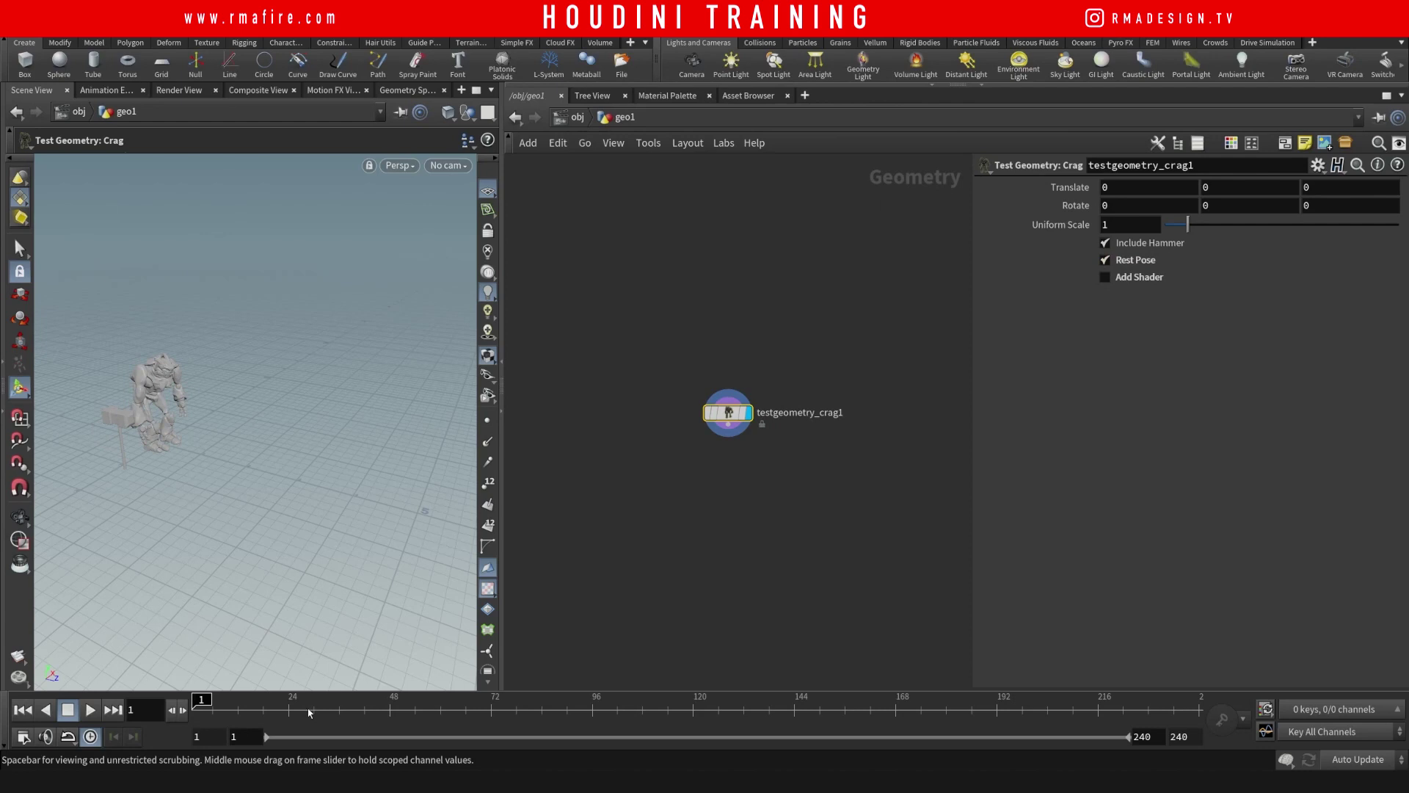
pyautogui.moveTo(306, 713); pyautogui.dragTo(448, 711)
# - Select the hammer as a connected 3D piece and move it about 2.67 units along Z, away from the character
pyautogui.keyDown('alt'); pyautogui.moveTo(184, 439); pyautogui.dragTo(192, 469, button='middle'); pyautogui.keyUp('alt')
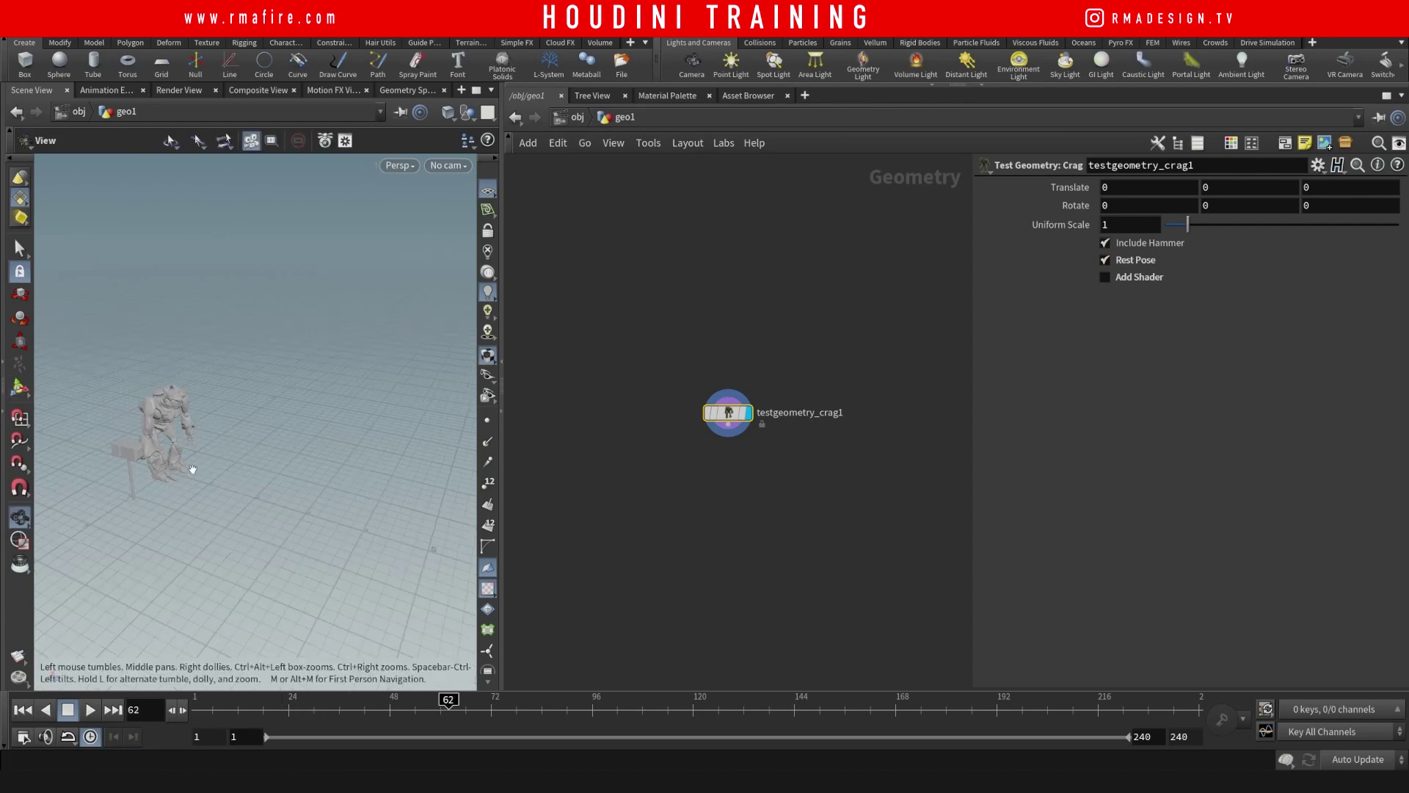
pyautogui.keyDown('alt'); pyautogui.moveTo(192, 469); pyautogui.dragTo(152, 453); pyautogui.keyUp('alt')
pyautogui.keyDown('alt'); pyautogui.moveTo(359, 371); pyautogui.dragTo(295, 447, button='right'); pyautogui.keyUp('alt')
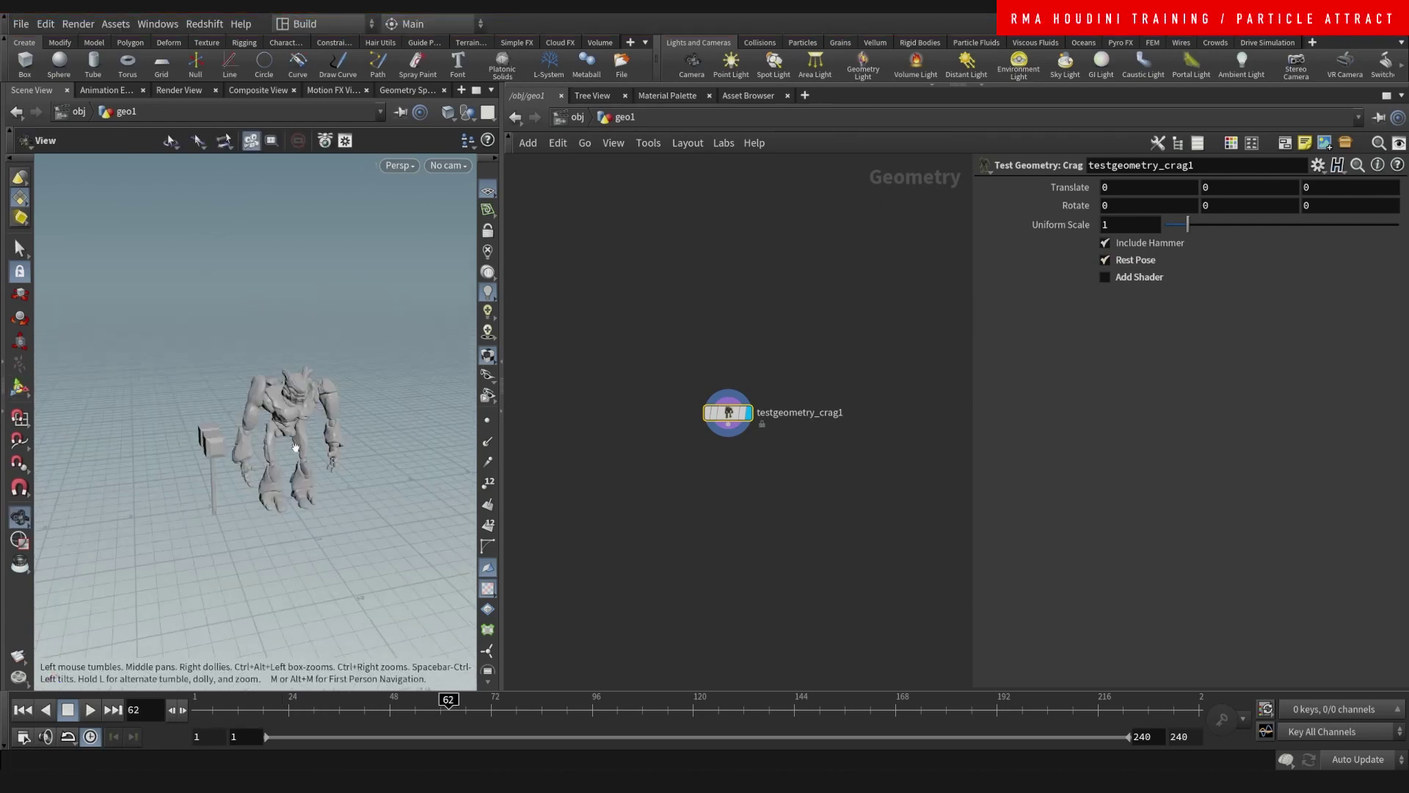
pyautogui.moveTo(295, 446); pyautogui.dragTo(288, 414, button='middle')
pyautogui.keyDown('alt'); pyautogui.moveTo(269, 394); pyautogui.dragTo(220, 374); pyautogui.keyUp('alt')
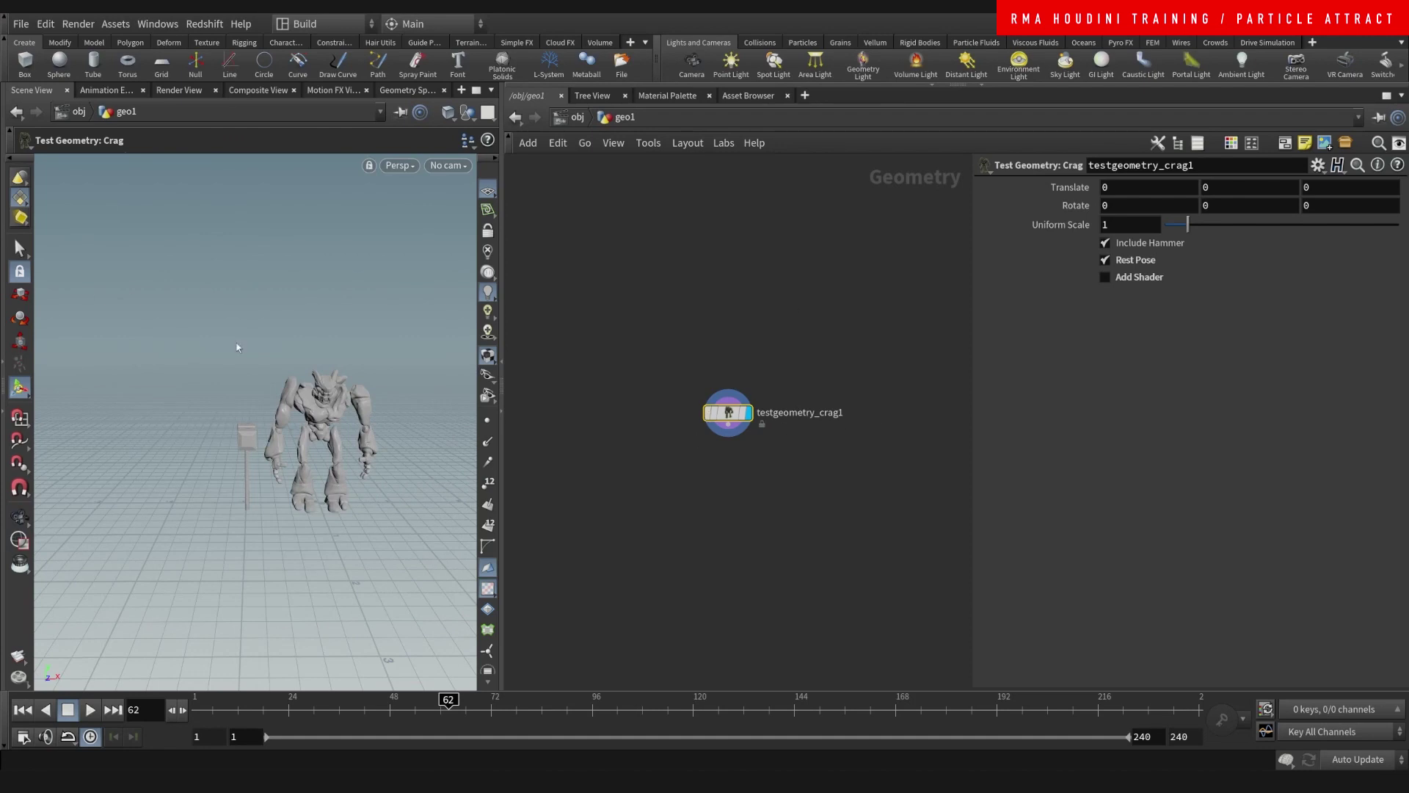
pyautogui.click(19, 249)
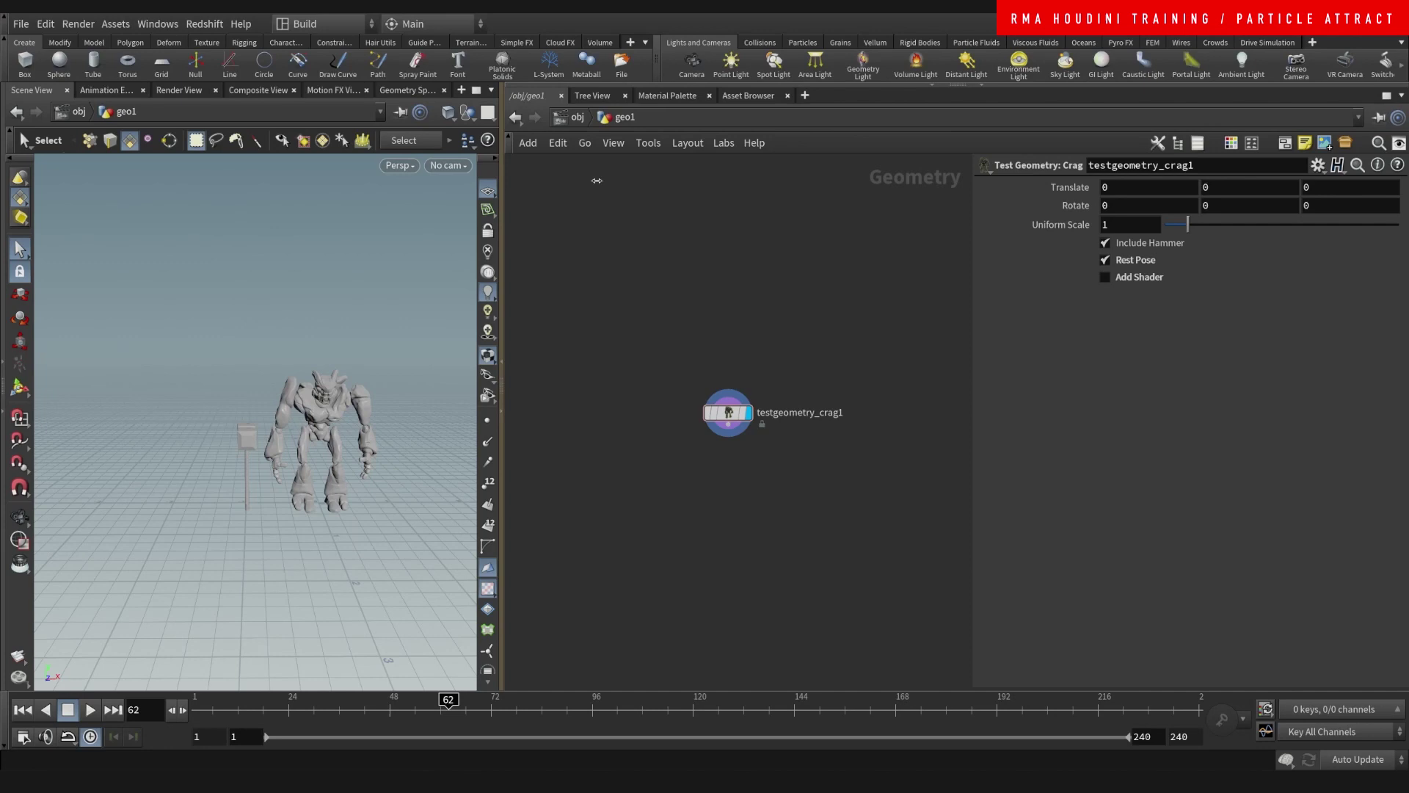
pyautogui.moveTo(597, 181); pyautogui.dragTo(606, 180)
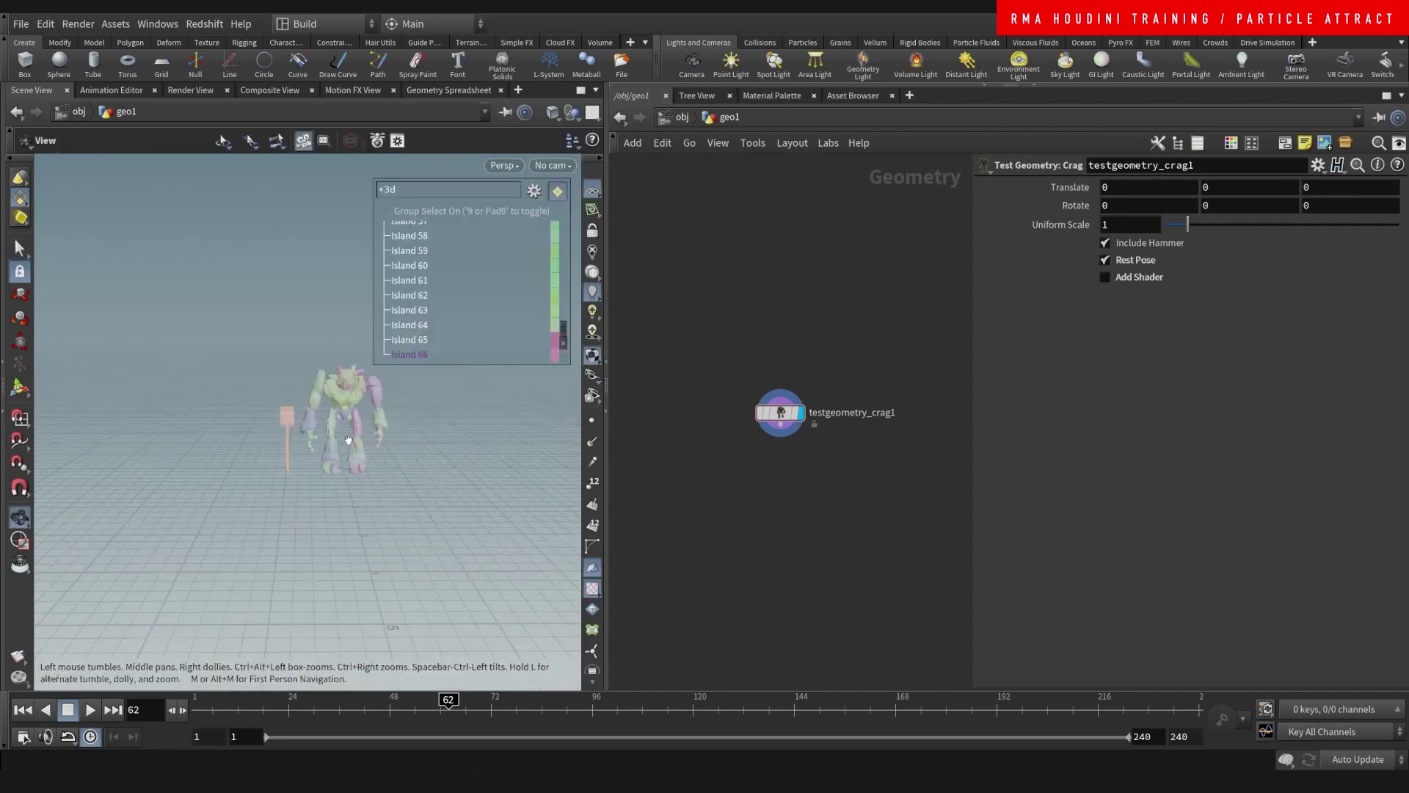
pyautogui.keyDown('alt'); pyautogui.moveTo(345, 446); pyautogui.dragTo(277, 441); pyautogui.keyUp('alt')
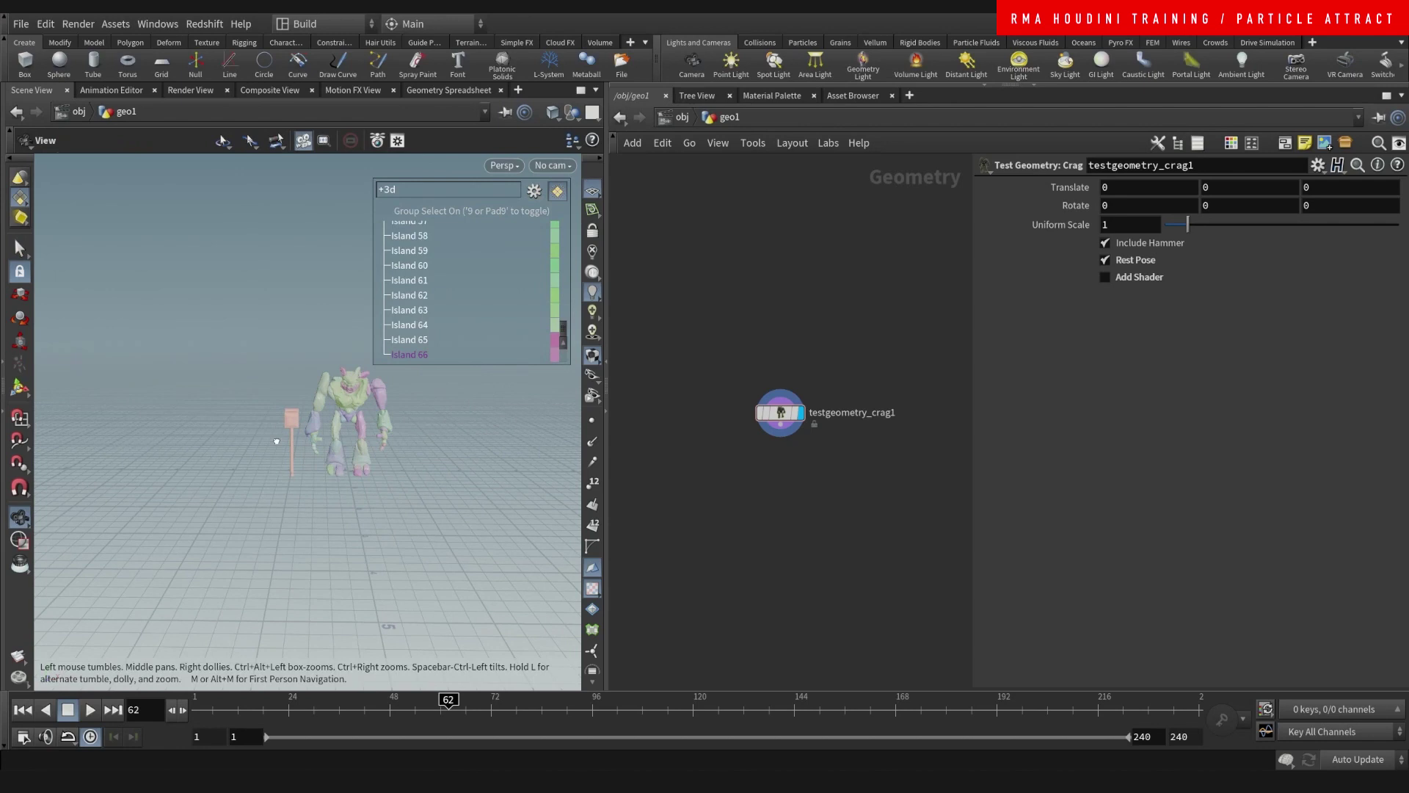
pyautogui.press('t')
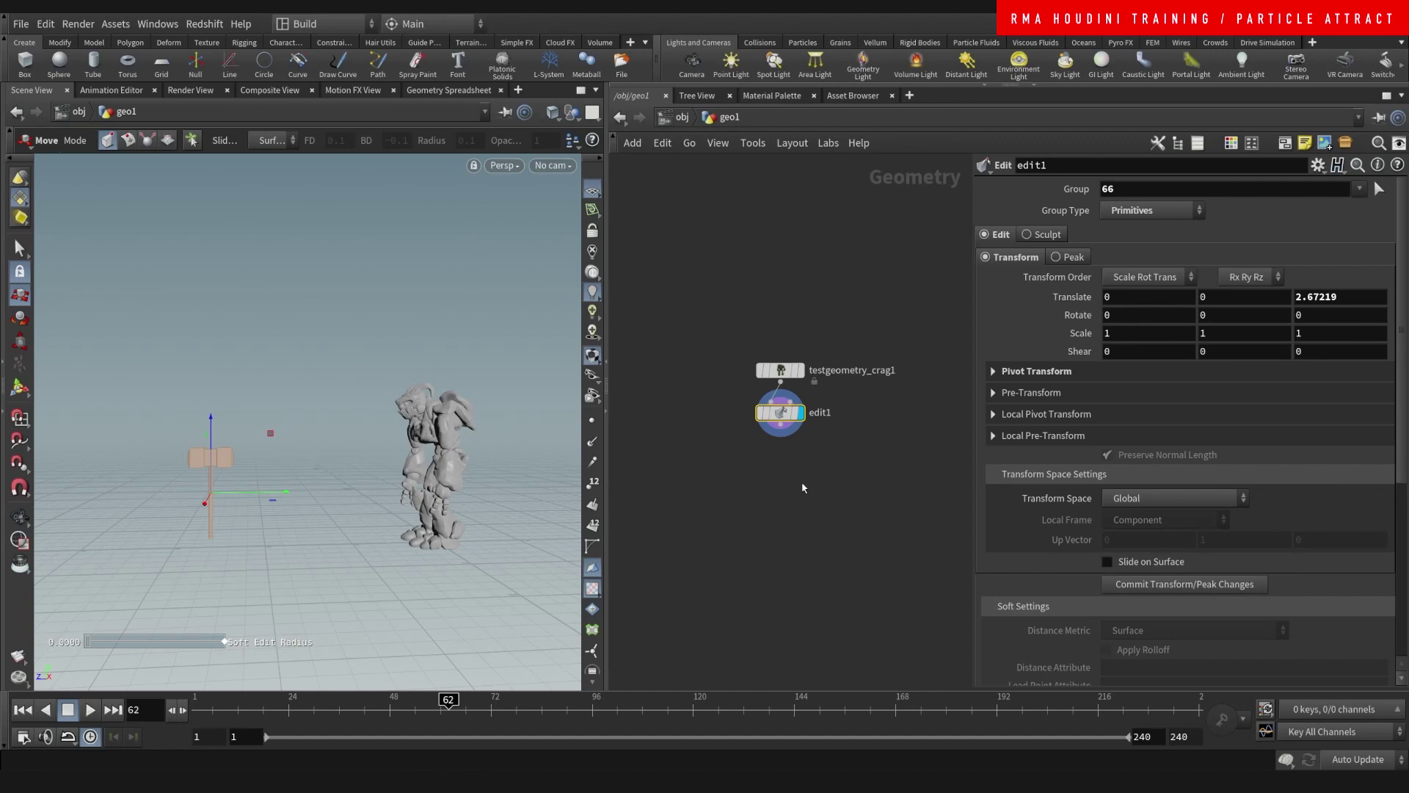
# - Blast the hammer from the edited geometry, and add a second Blast of group 66 with Delete Non Selected to isolate the hammer
pyautogui.press('Delete')
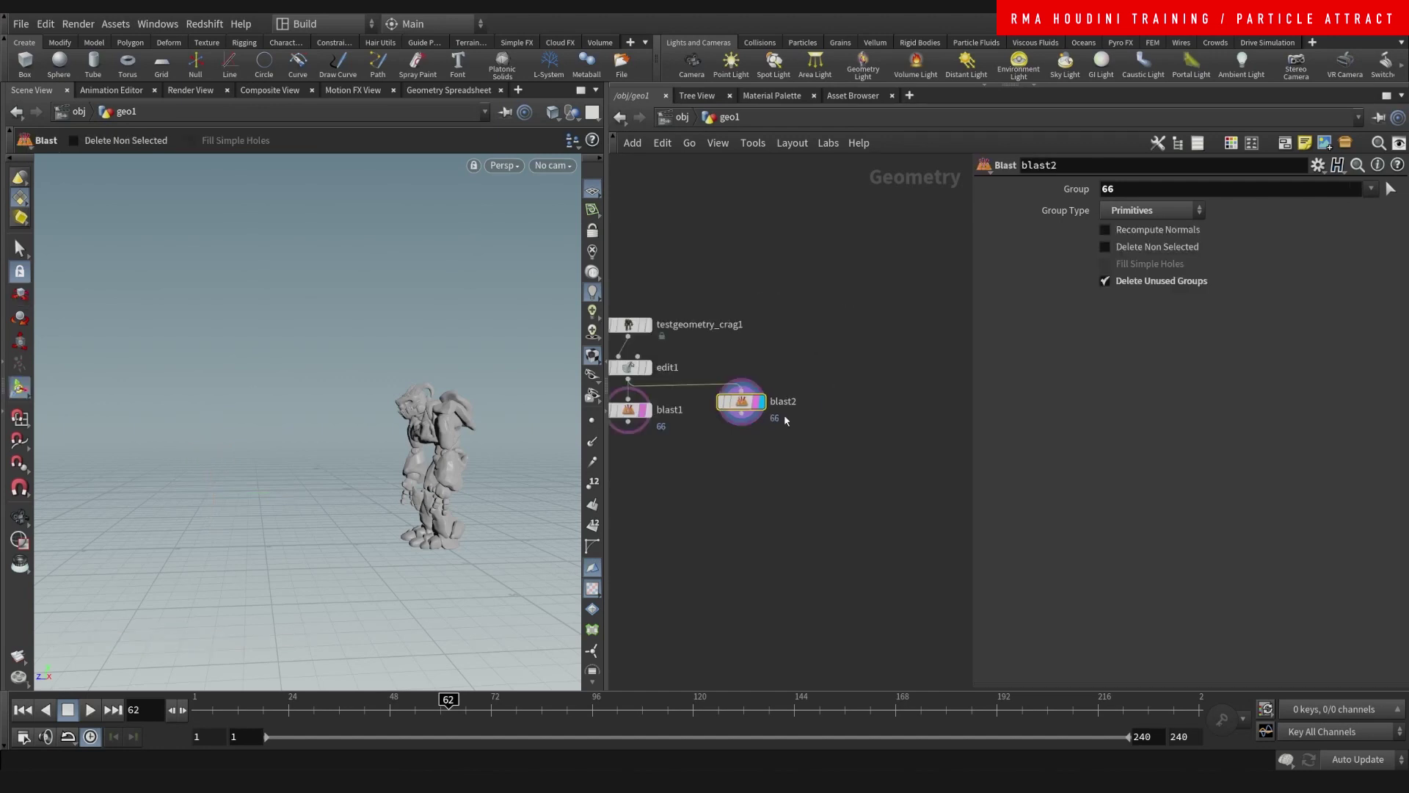
pyautogui.moveTo(784, 419); pyautogui.dragTo(792, 418)
pyautogui.moveTo(858, 350); pyautogui.dragTo(766, 475)
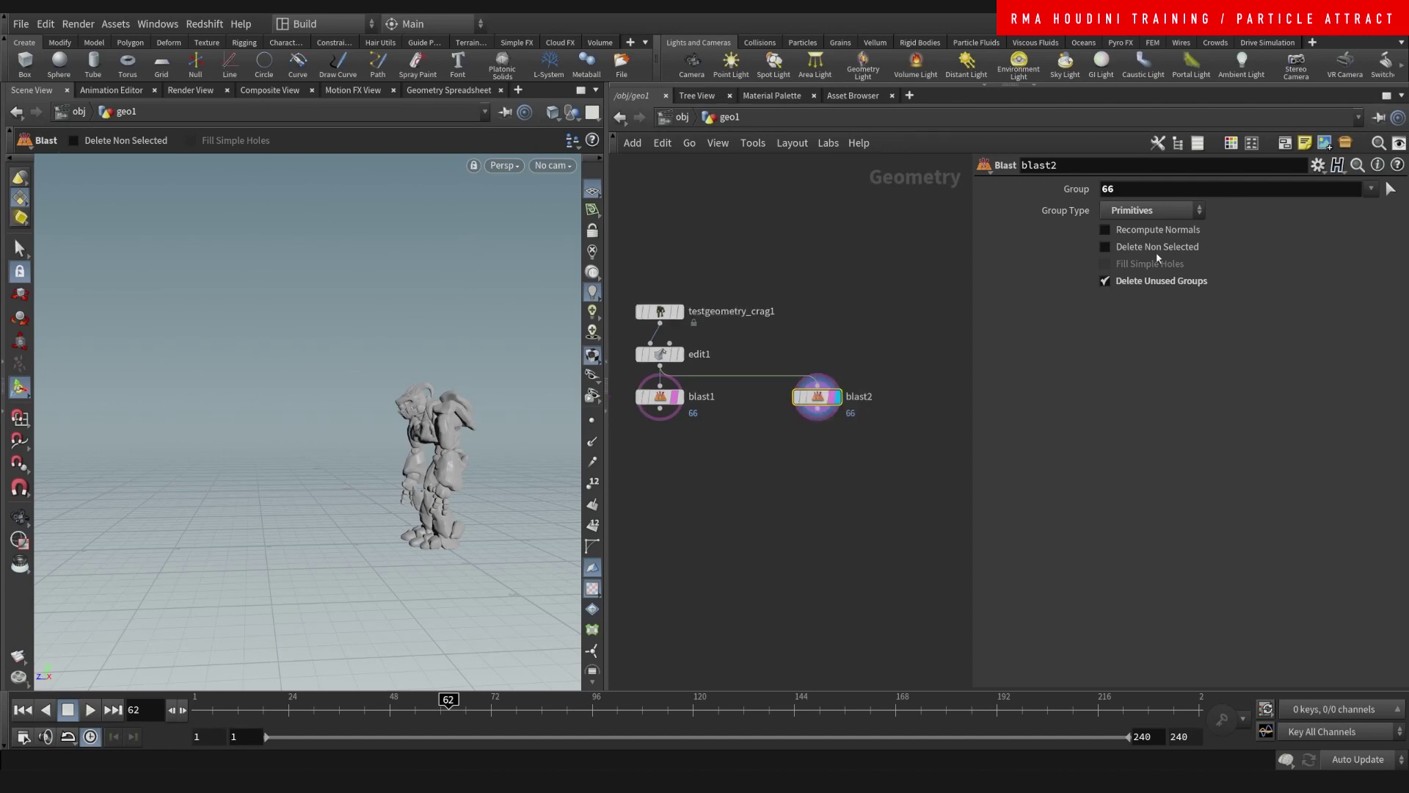
pyautogui.click(1157, 248)
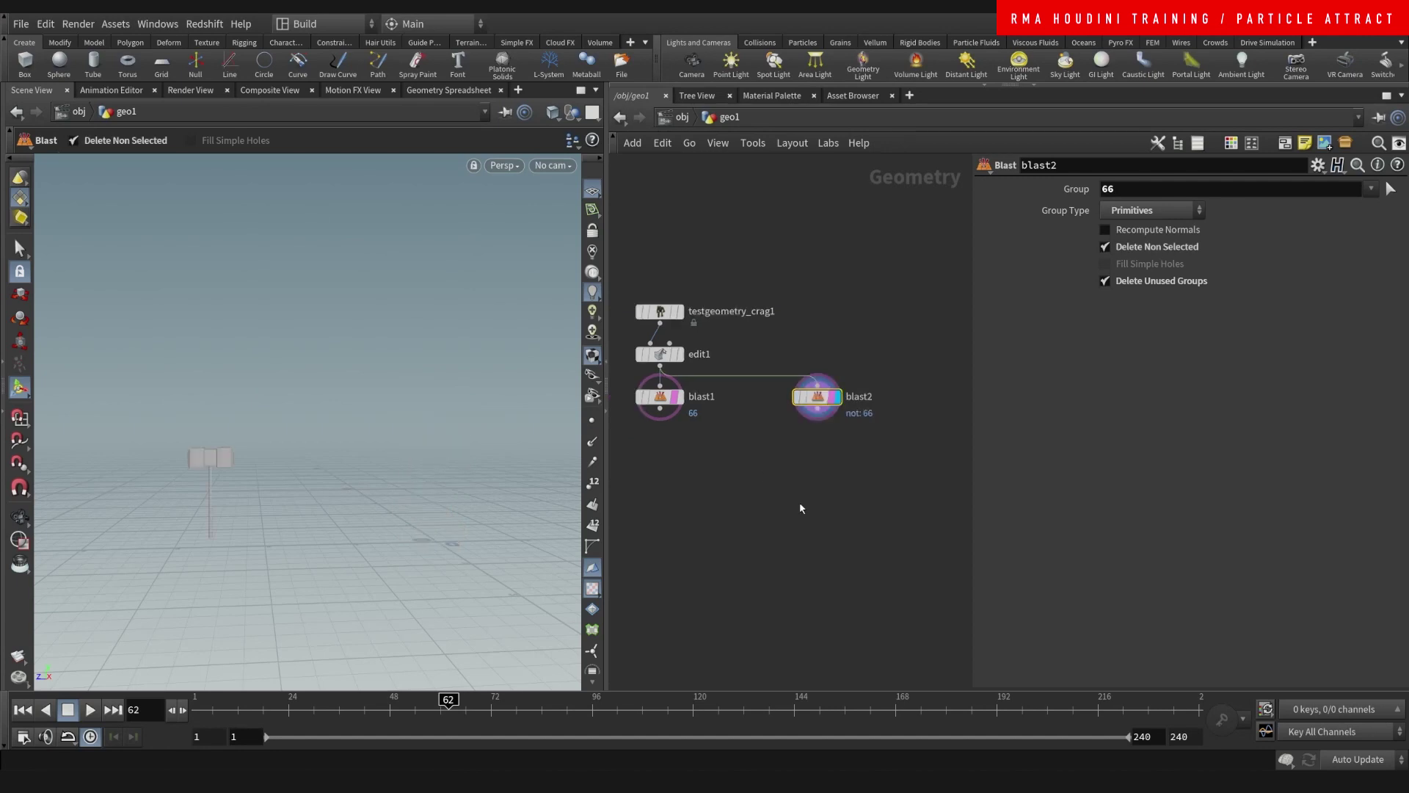
pyautogui.scroll(3, 857, 419)
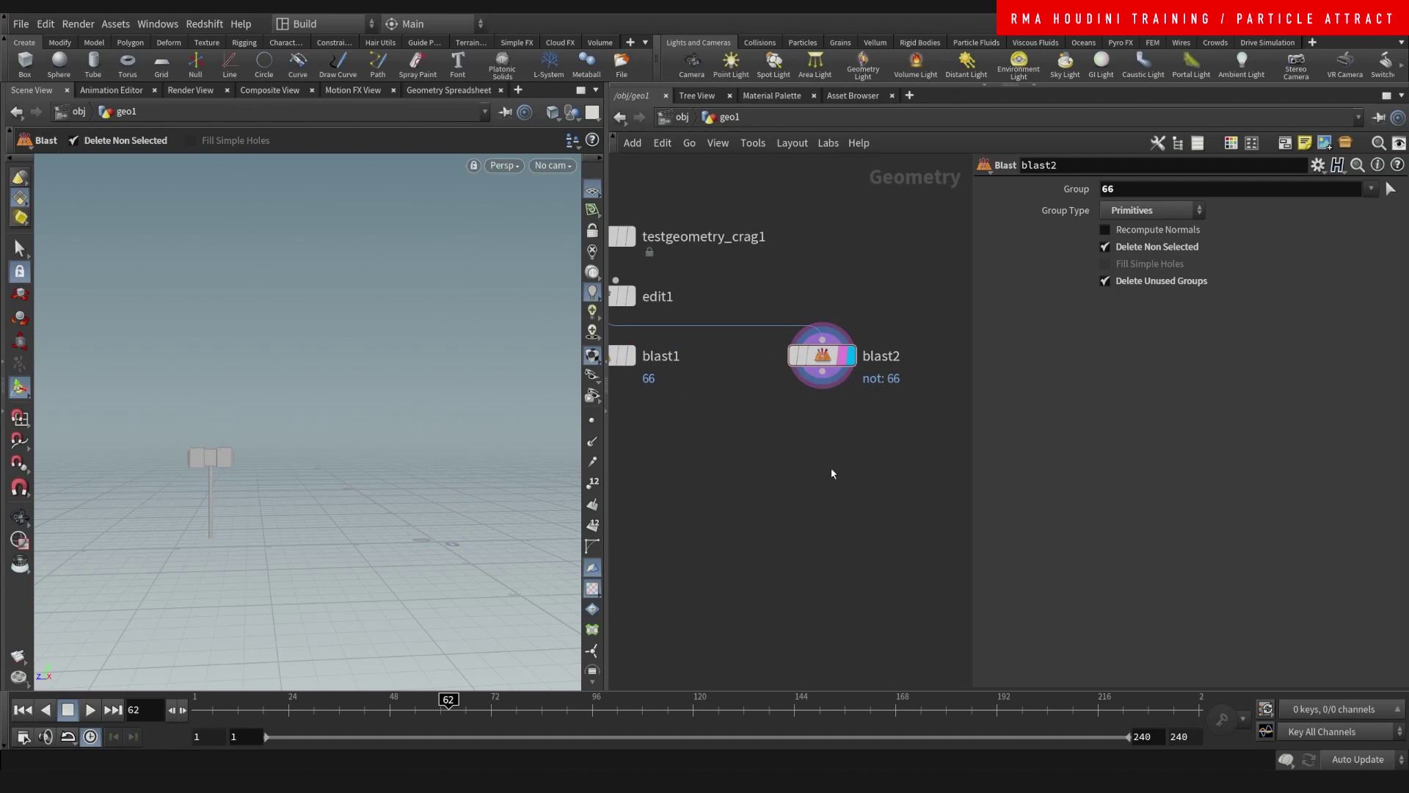
pyautogui.press('Tab')
pyautogui.moveTo(836, 493)
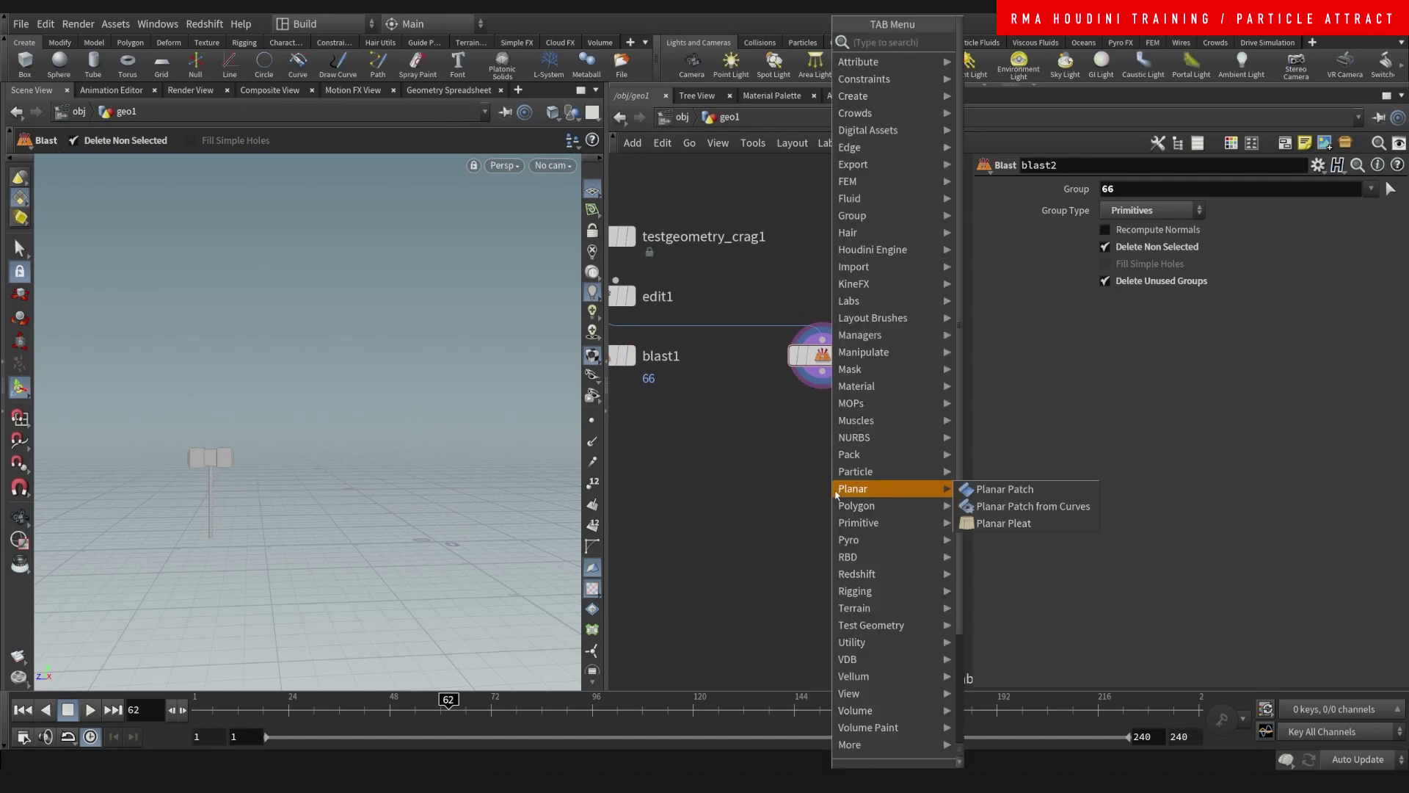
pyautogui.write('s')
pyautogui.press('Return')
pyautogui.click(835, 491)
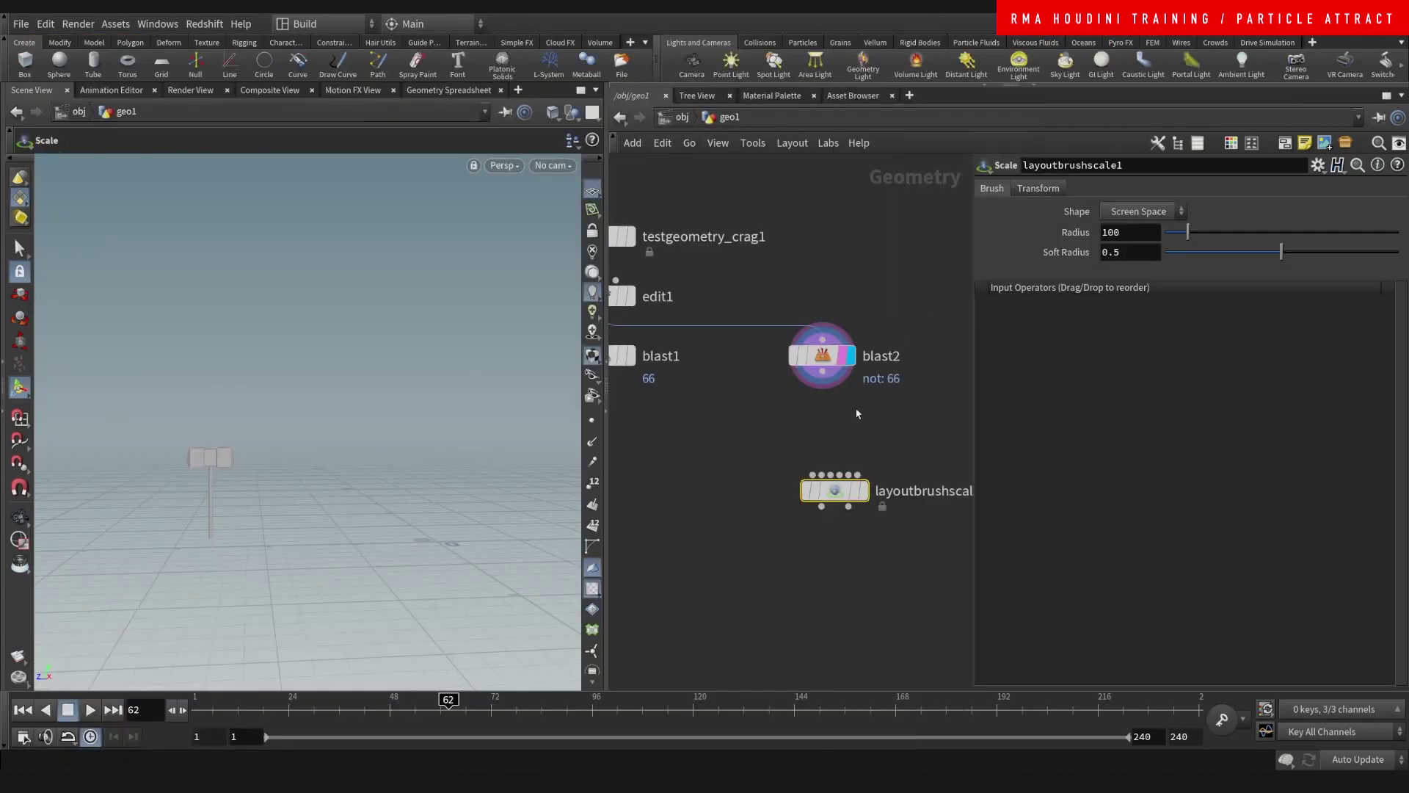
pyautogui.press('Delete')
# - Add a Scatter node below the hammer's Blast node, connect it to that Blast's output and display it
pyautogui.press('Tab')
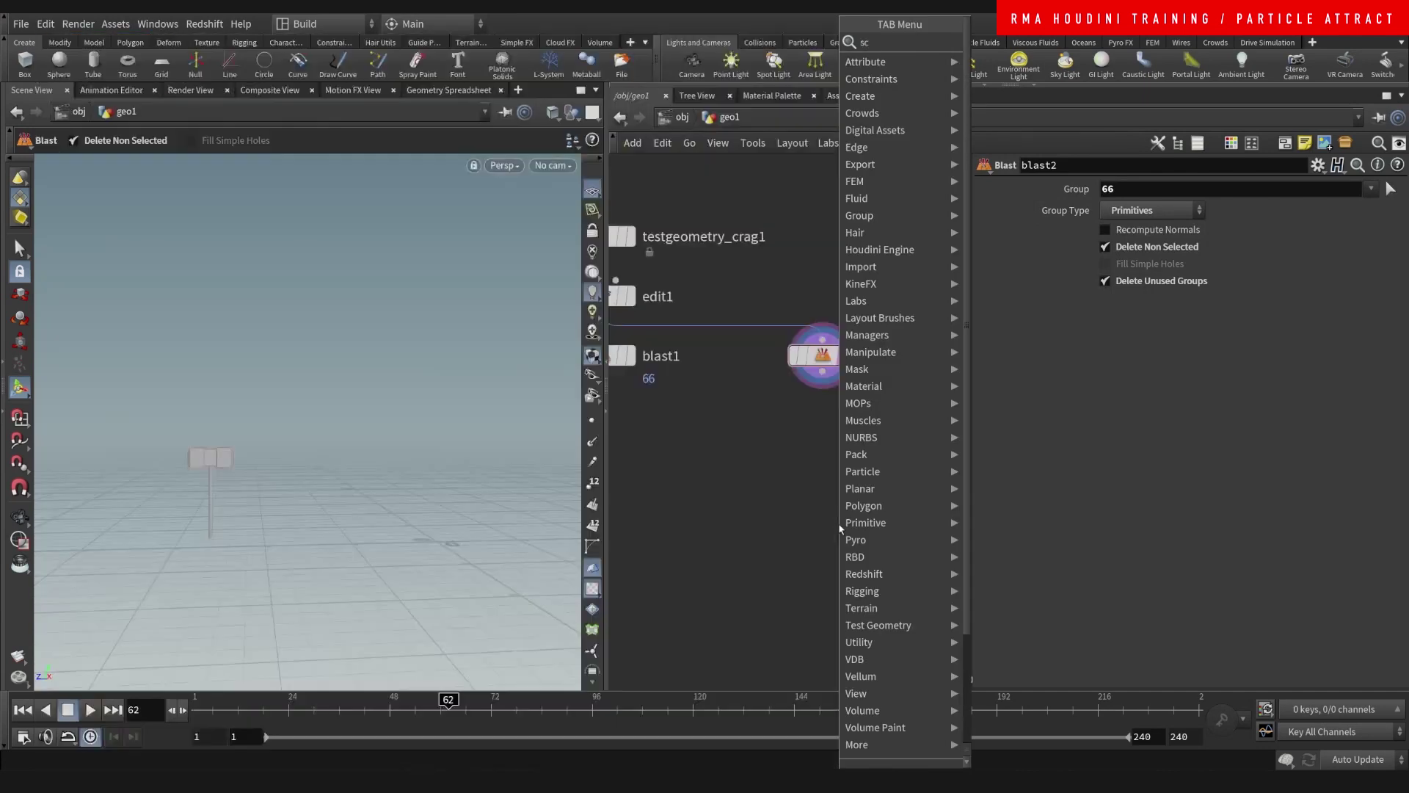
pyautogui.write('sc')
pyautogui.press('Return')
pyautogui.click(839, 524)
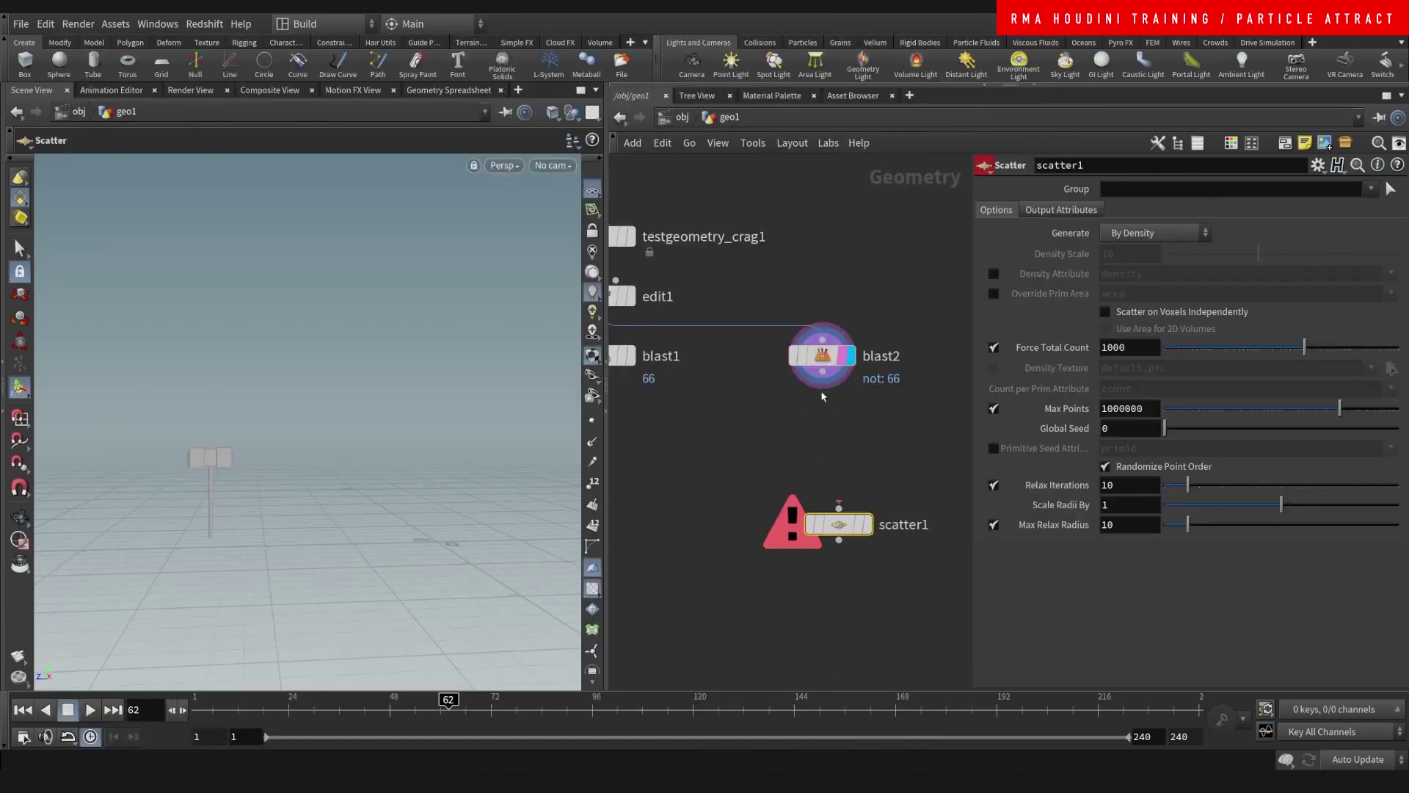
pyautogui.moveTo(837, 524); pyautogui.dragTo(829, 468)
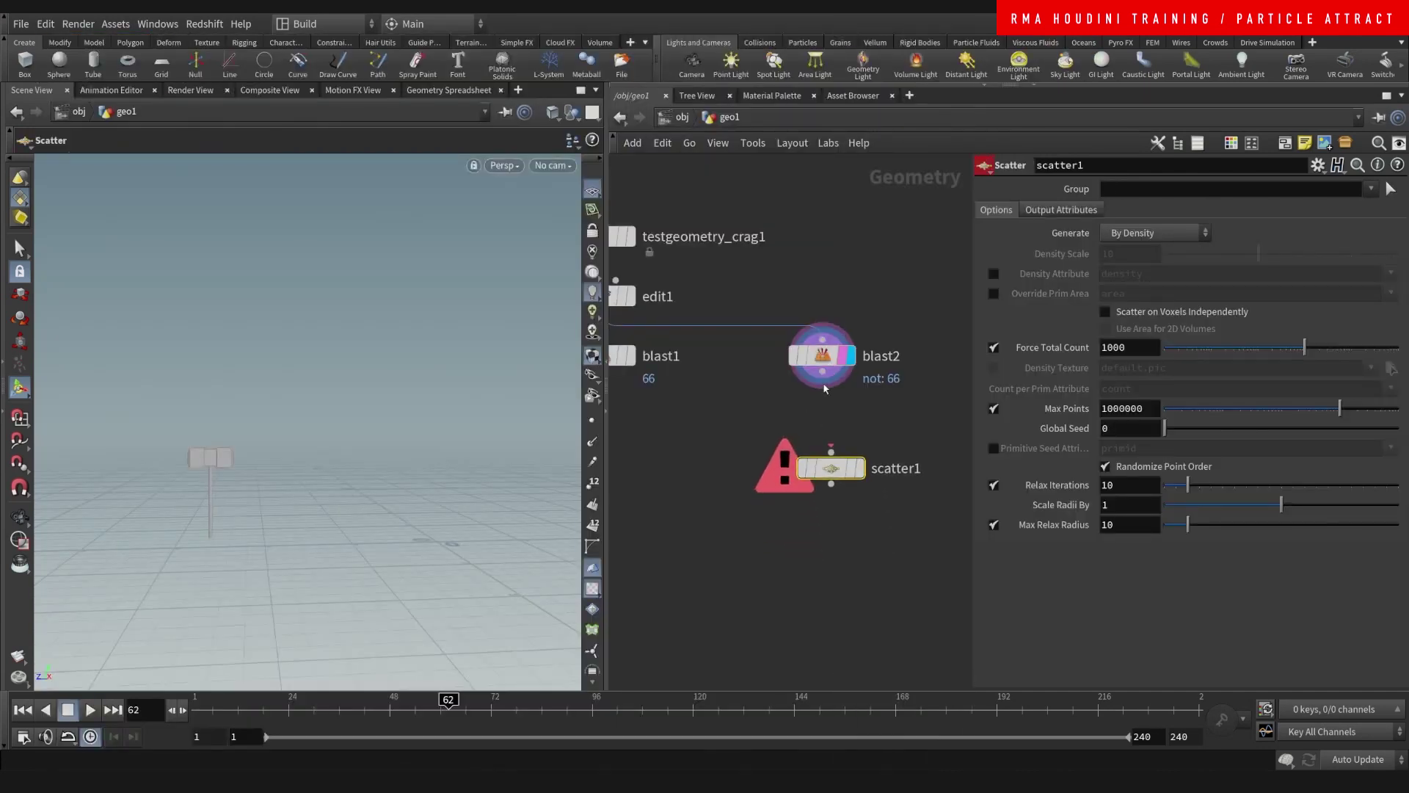
pyautogui.moveTo(823, 384); pyautogui.dragTo(831, 453)
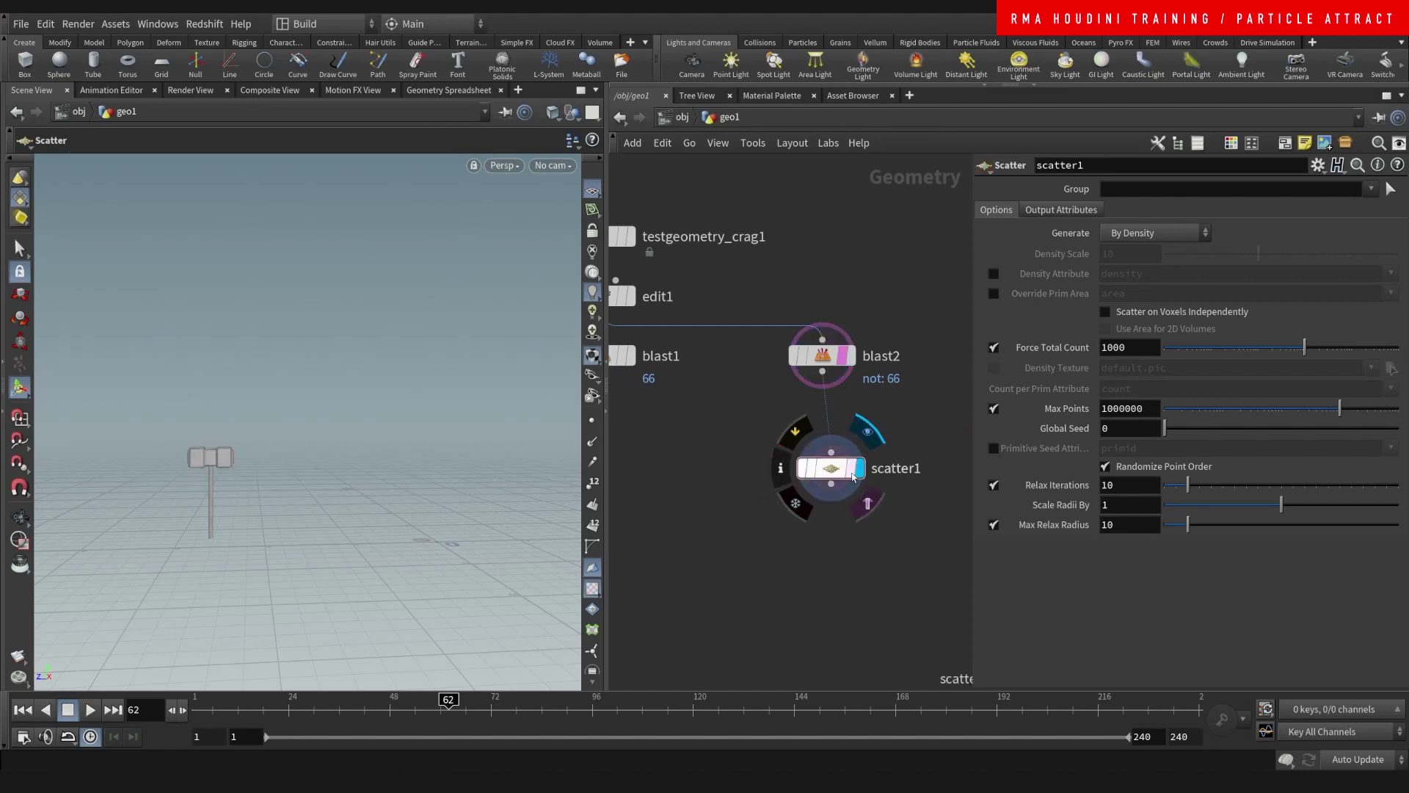
# - Insert a Convert node between the hammer's Blast node and the Scatter node
pyautogui.press('Tab')
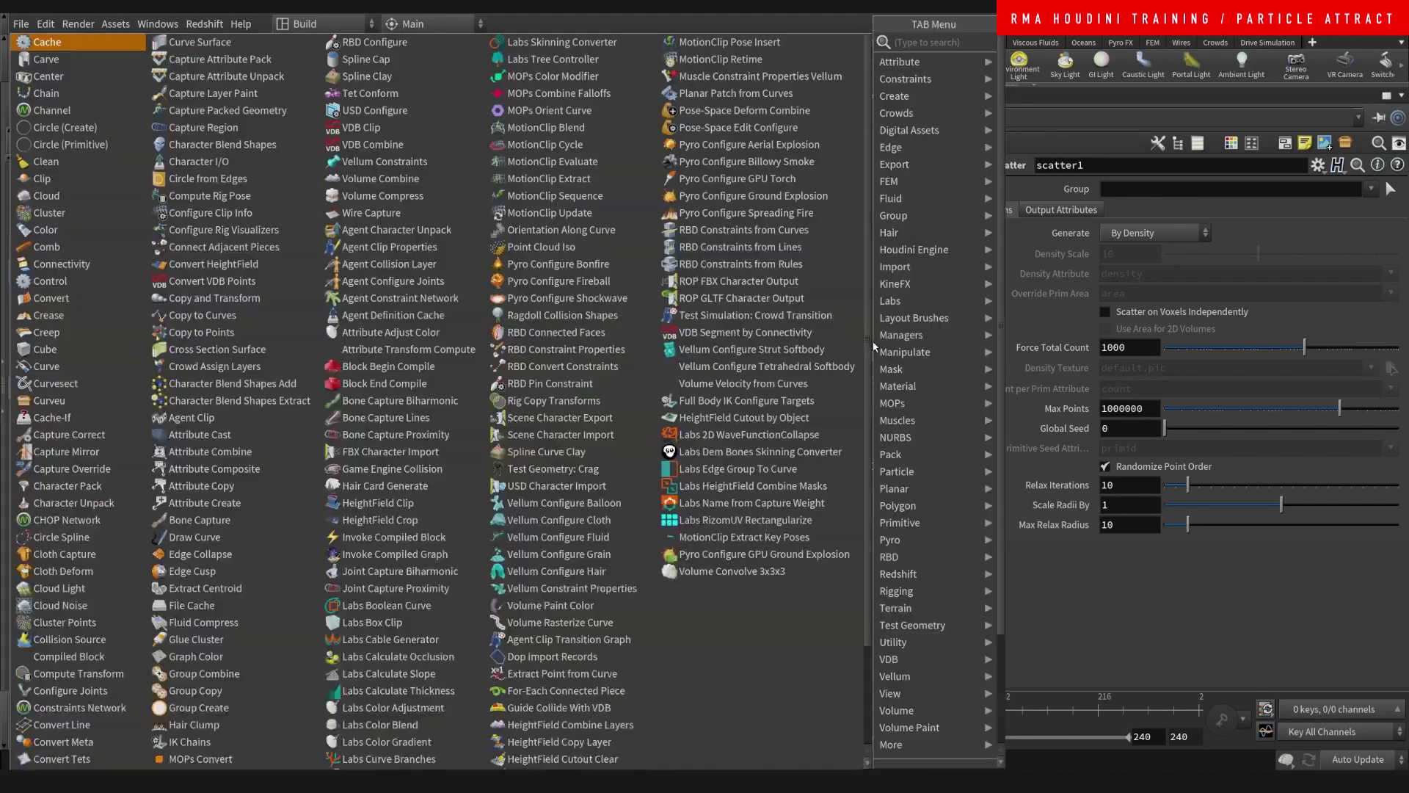
pyautogui.write('color')
pyautogui.press('Return')
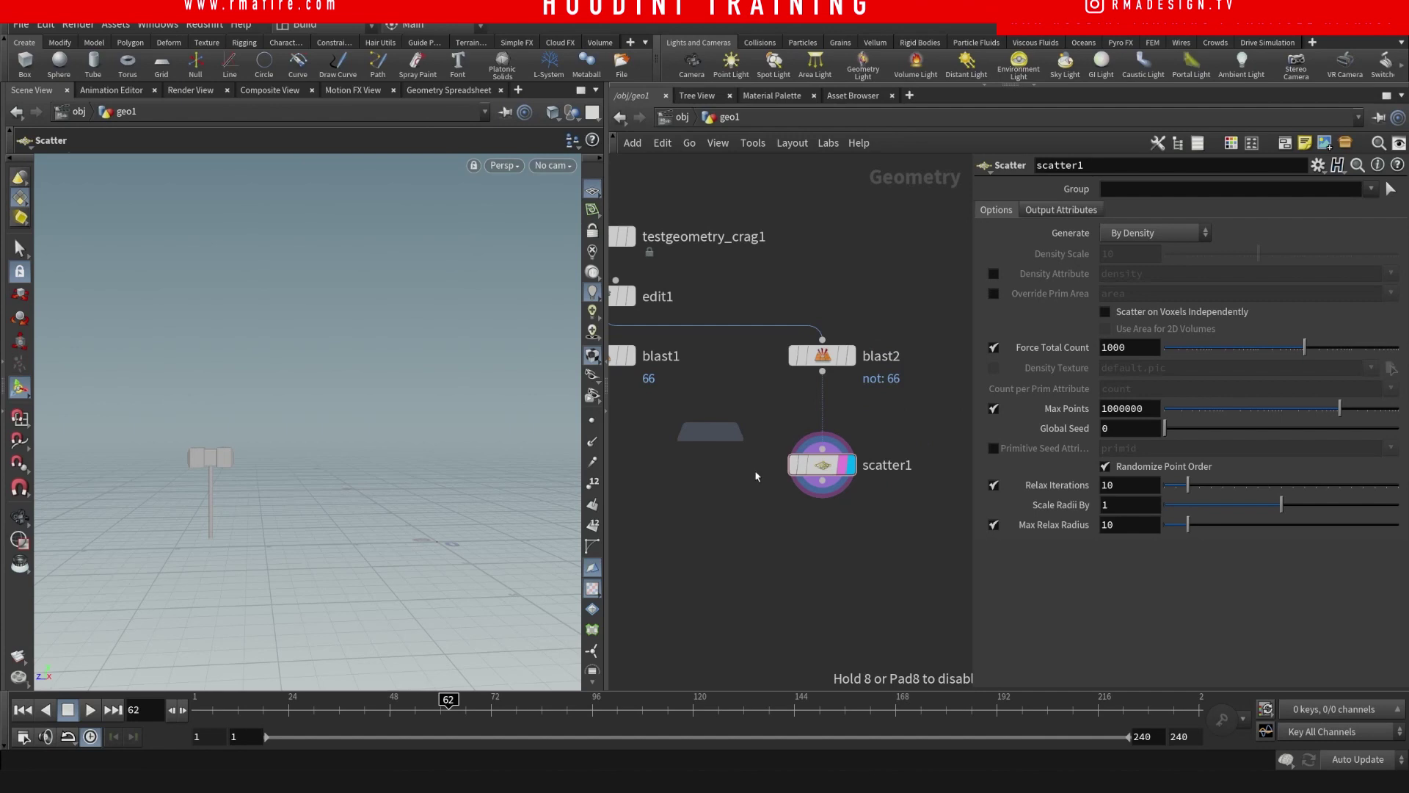
pyautogui.click(821, 420)
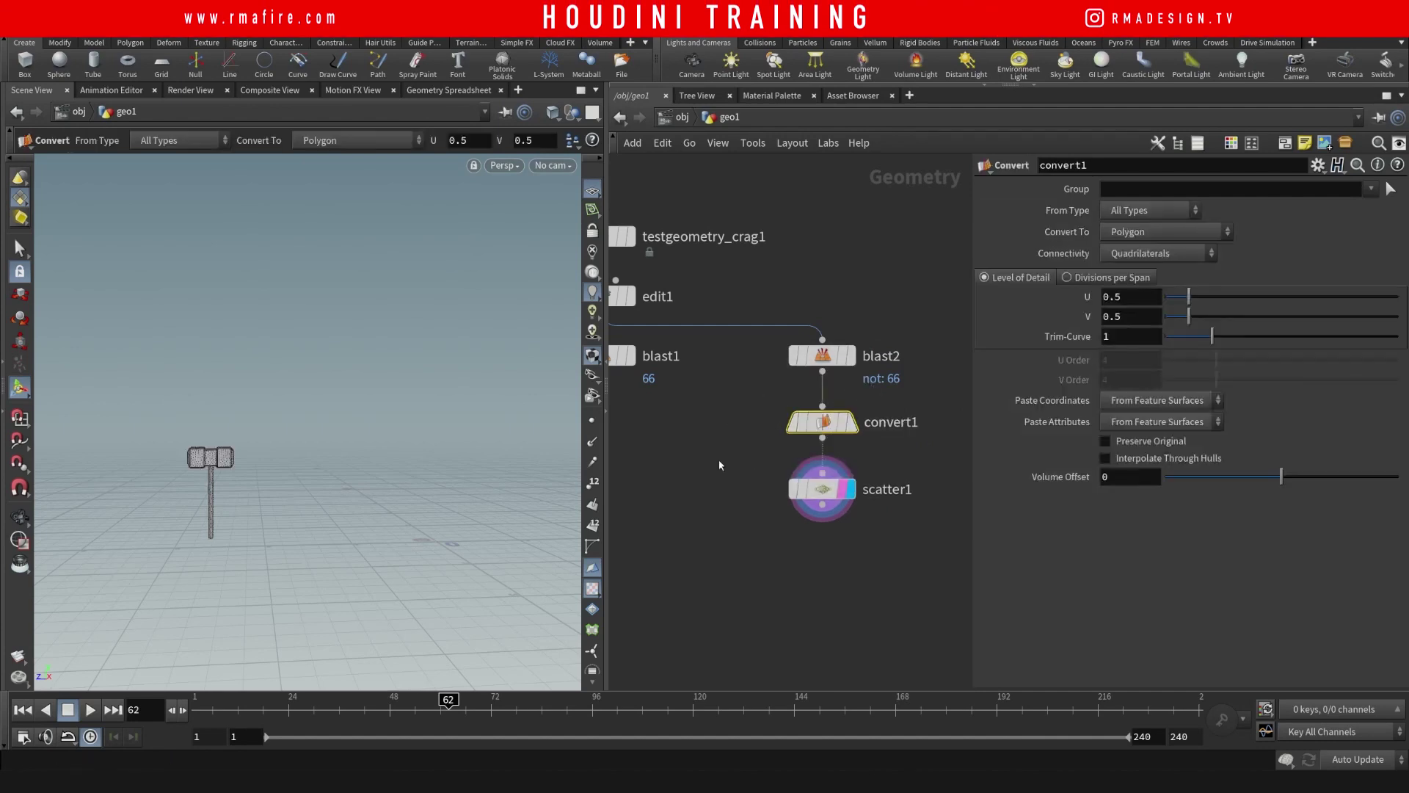
# - Open a new Scene View and frame the scattered hammer points in it
pyautogui.moveTo(796, 567); pyautogui.dragTo(784, 501, button='middle')
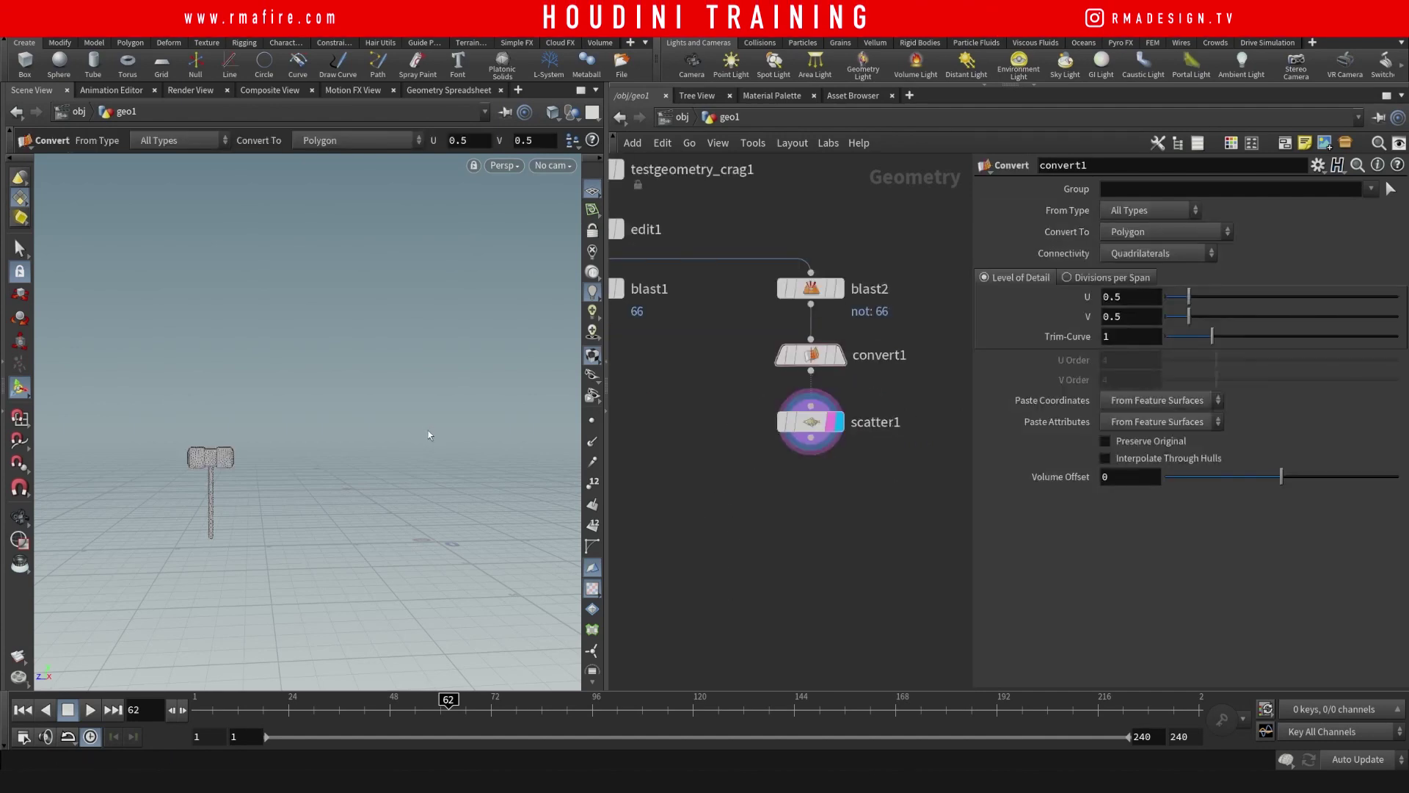
pyautogui.hotkey('ctrl', 't')
pyautogui.press('f')
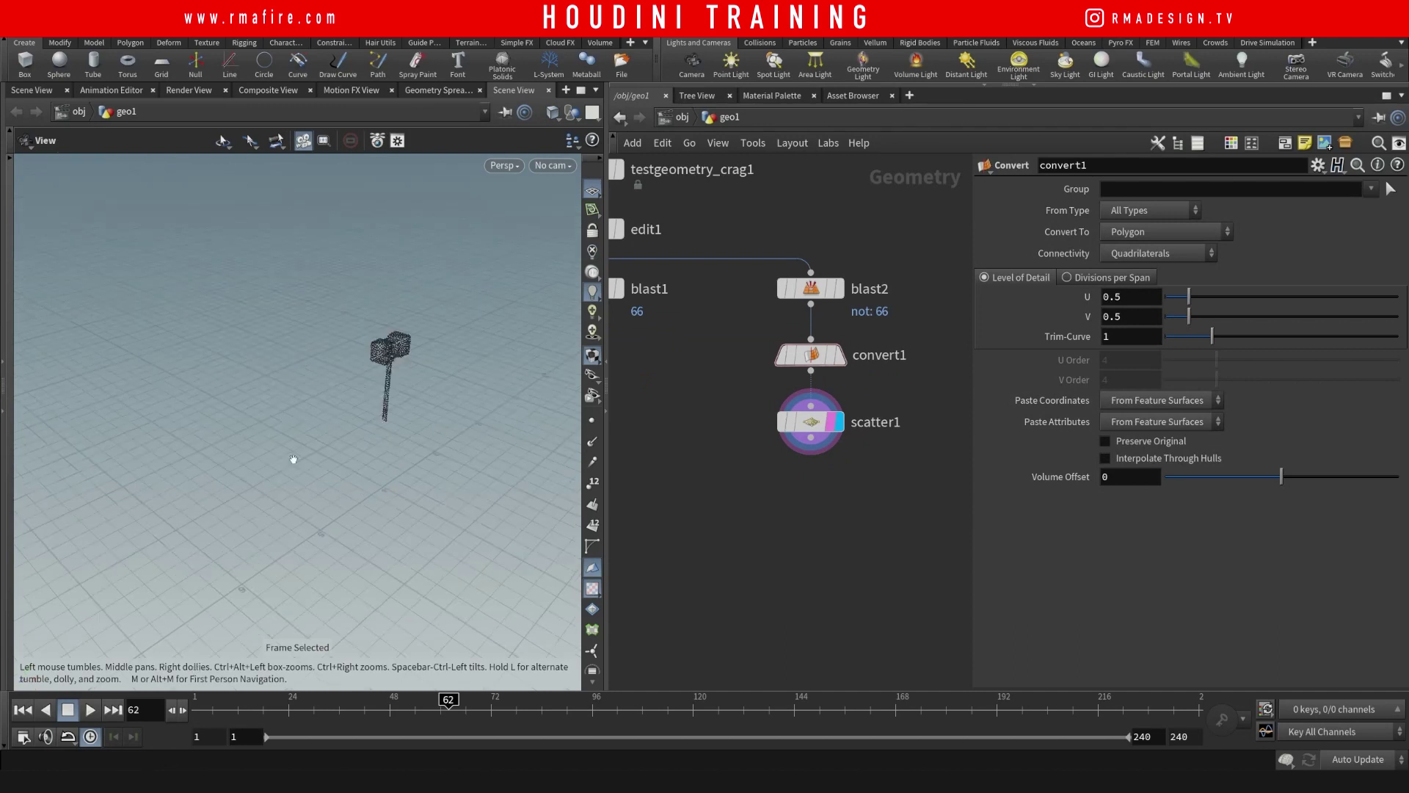
pyautogui.moveTo(208, 551); pyautogui.dragTo(418, 384)
# - Display the Blast node holding the character without the hammer, and move that node slightly lower in its branch
pyautogui.moveTo(756, 542); pyautogui.dragTo(737, 554, button='right')
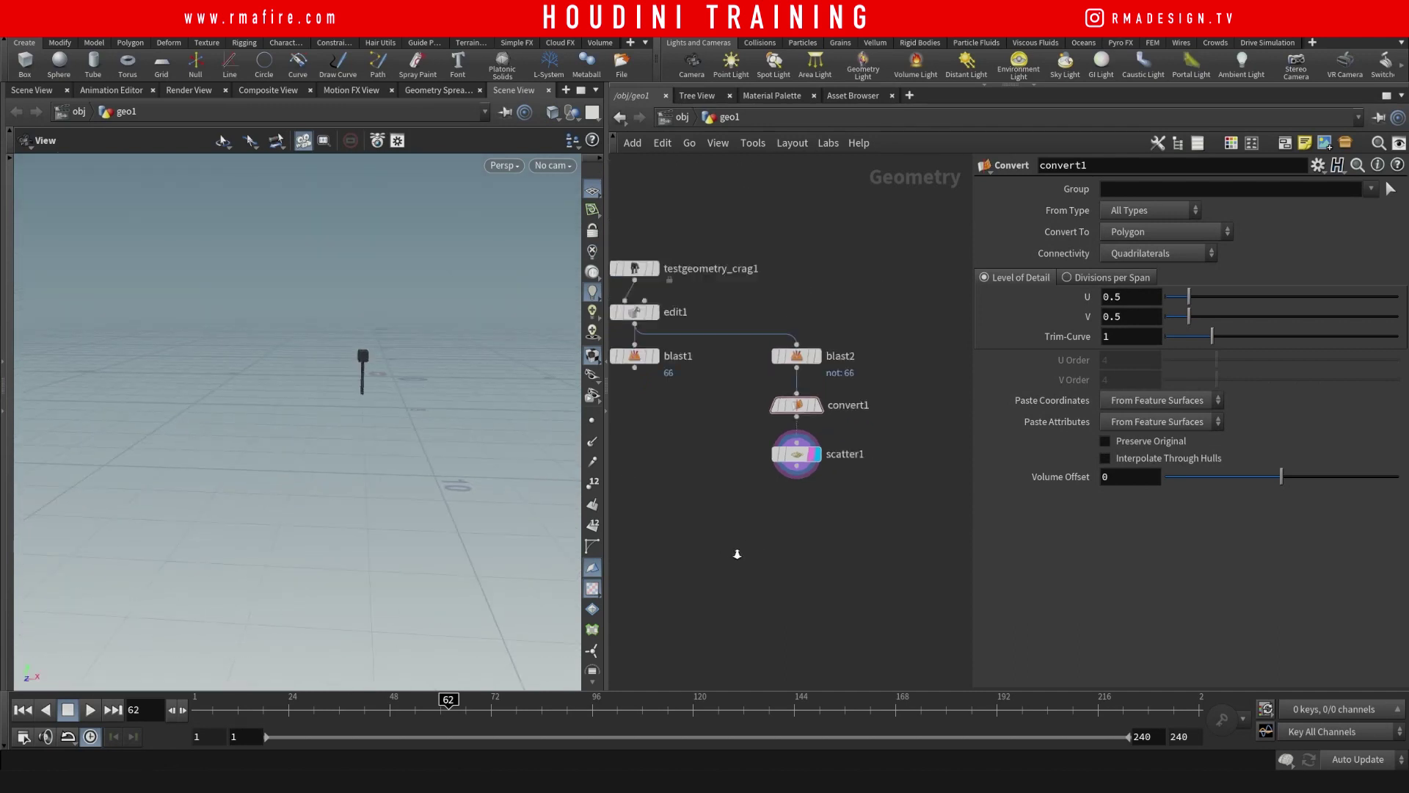
pyautogui.click(744, 347)
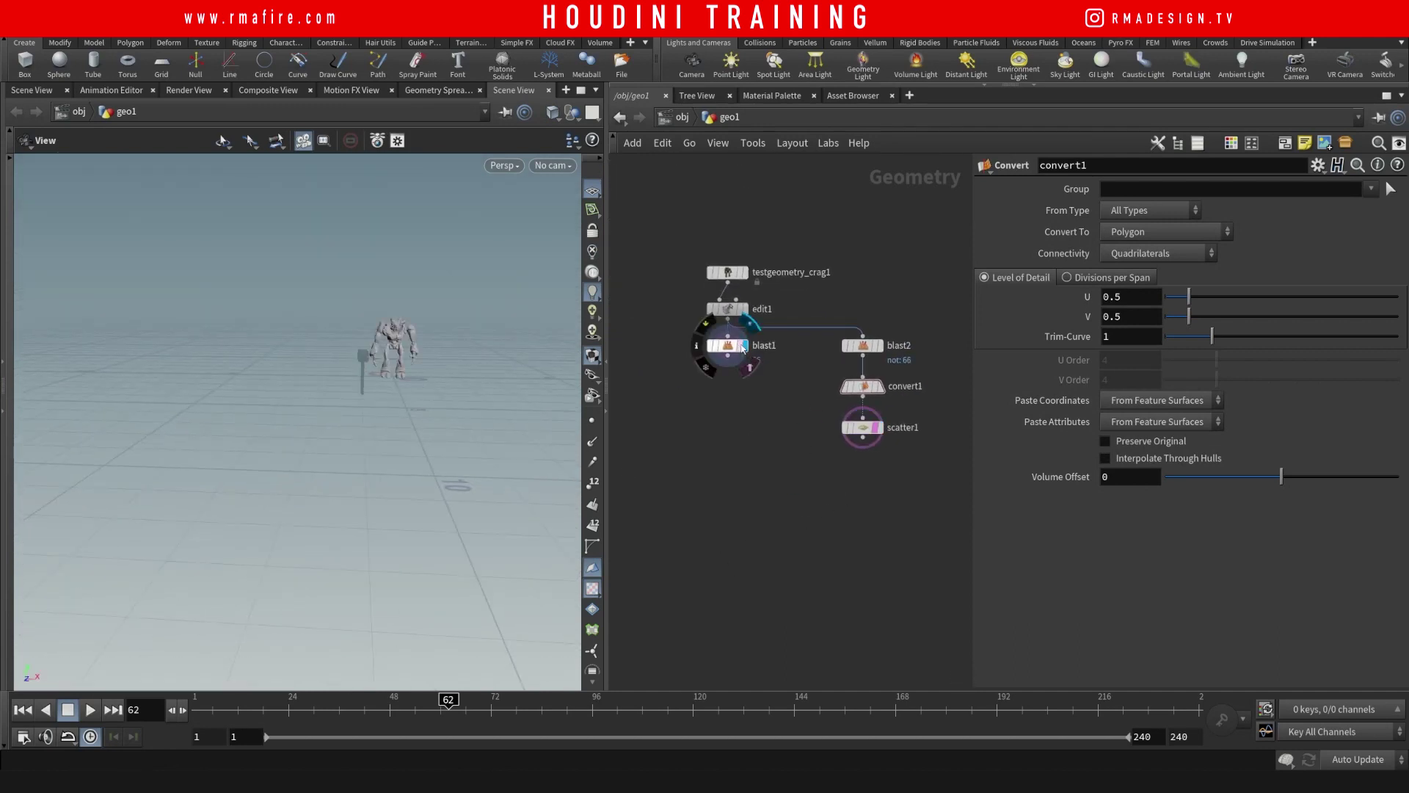
pyautogui.moveTo(729, 346); pyautogui.dragTo(722, 363)
pyautogui.moveTo(419, 365); pyautogui.dragTo(284, 357)
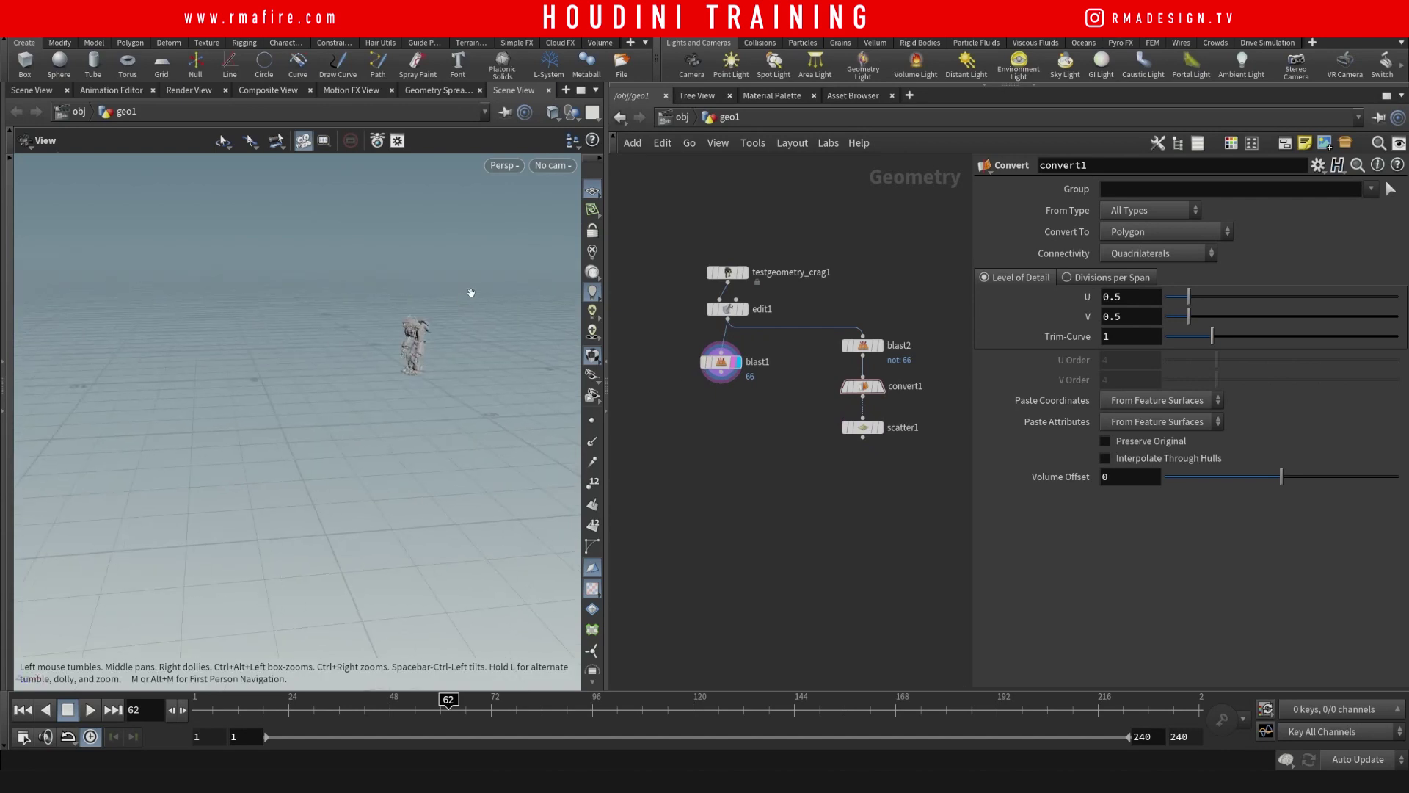
pyautogui.moveTo(471, 293); pyautogui.dragTo(425, 323)
# - Create an Add node below the character's Blast node and enable its Point 0 at the origin
pyautogui.moveTo(722, 444); pyautogui.dragTo(724, 422, button='right')
pyautogui.press('Tab')
pyautogui.write('a')
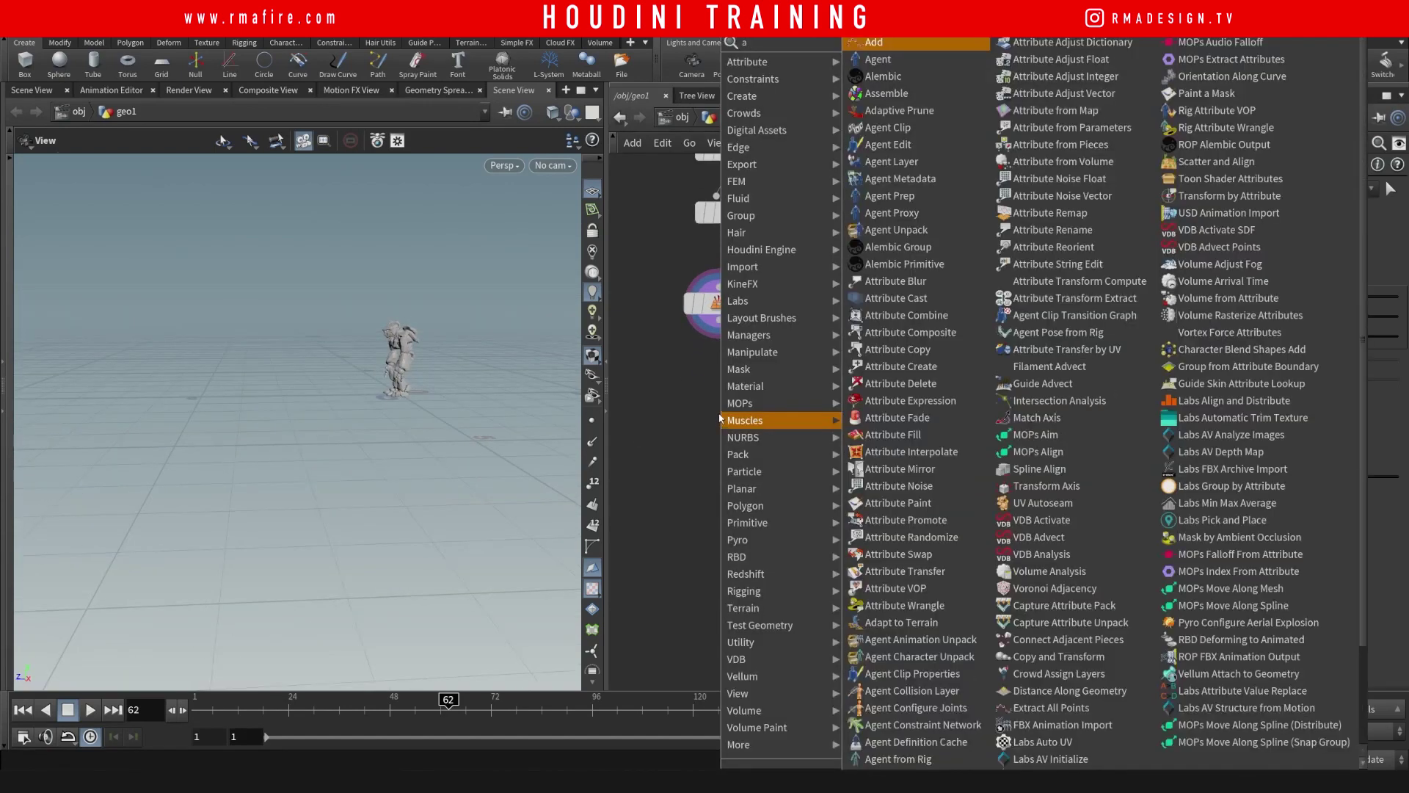
pyautogui.write('dd')
pyautogui.press('Return')
pyautogui.click(709, 426)
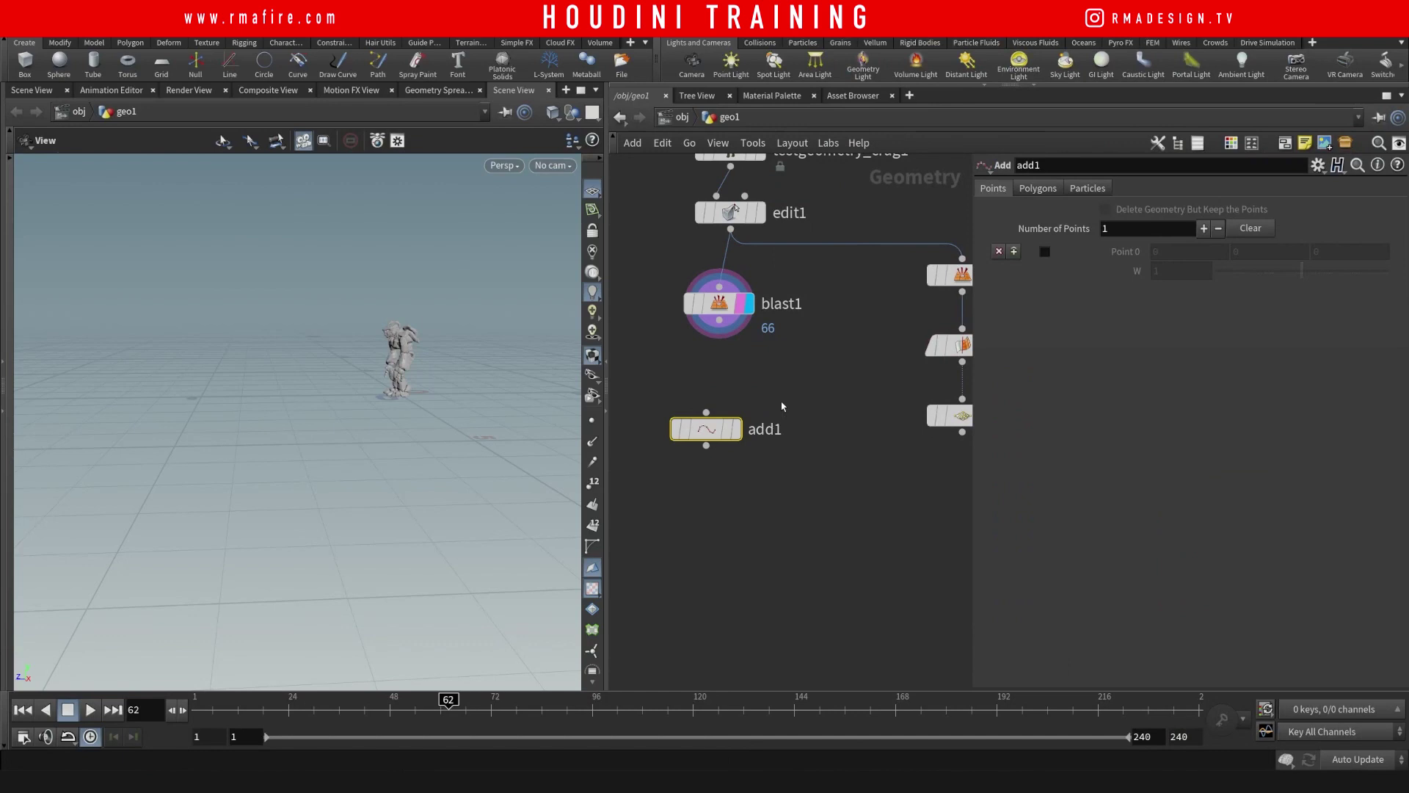
pyautogui.click(1044, 251)
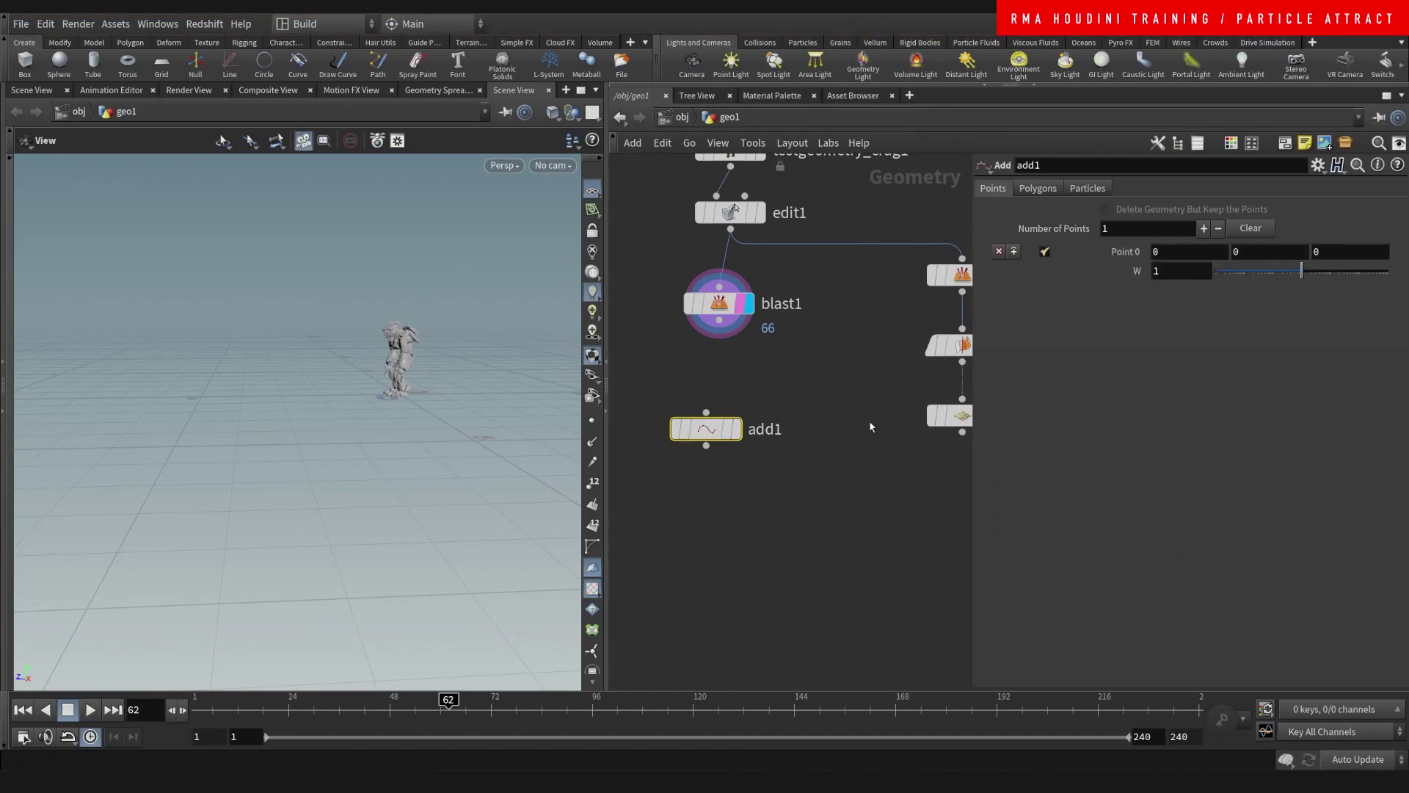
# - Display the Add node and raise its point to about 0.67 in Y with the viewport handle
pyautogui.middleClick(720, 433)
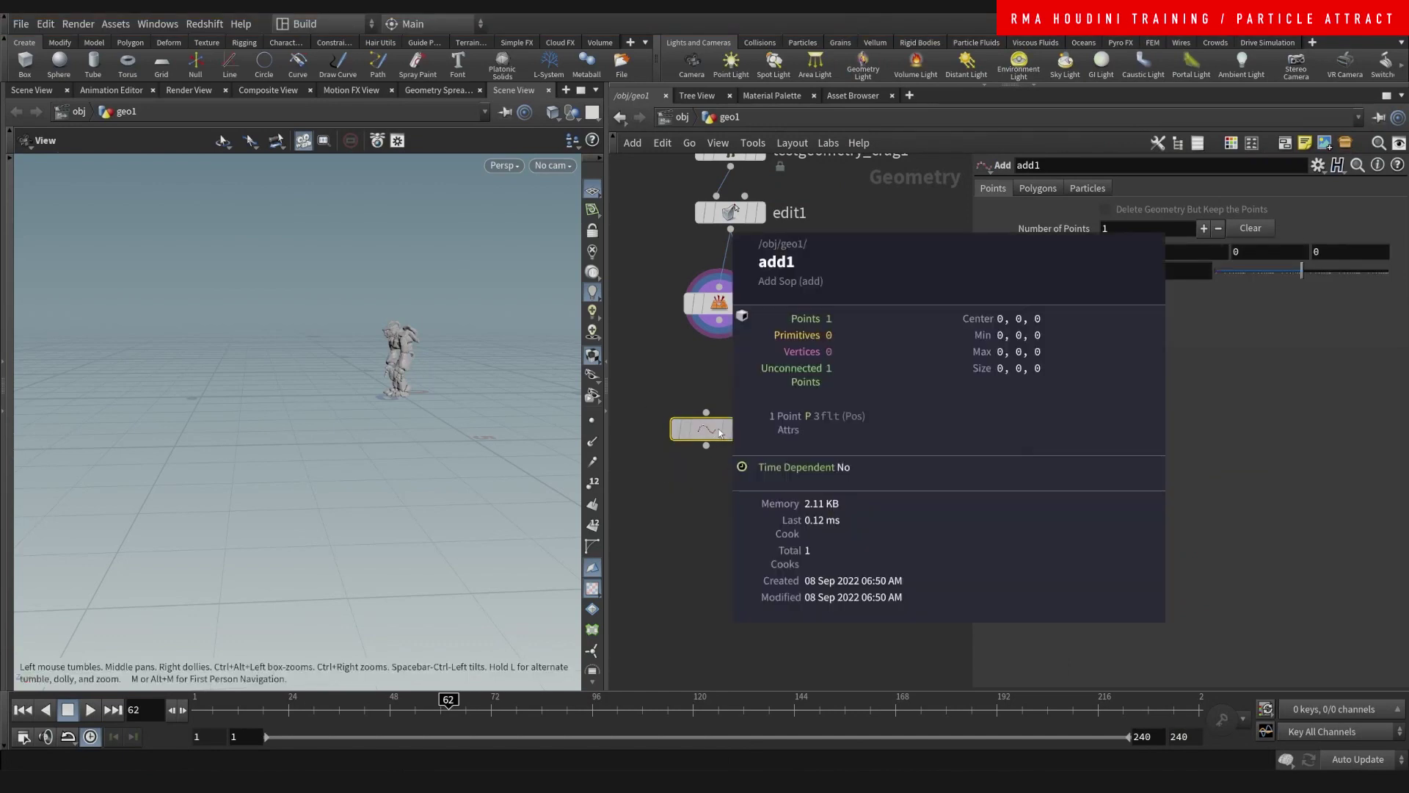
pyautogui.moveTo(720, 433)
pyautogui.click(748, 404)
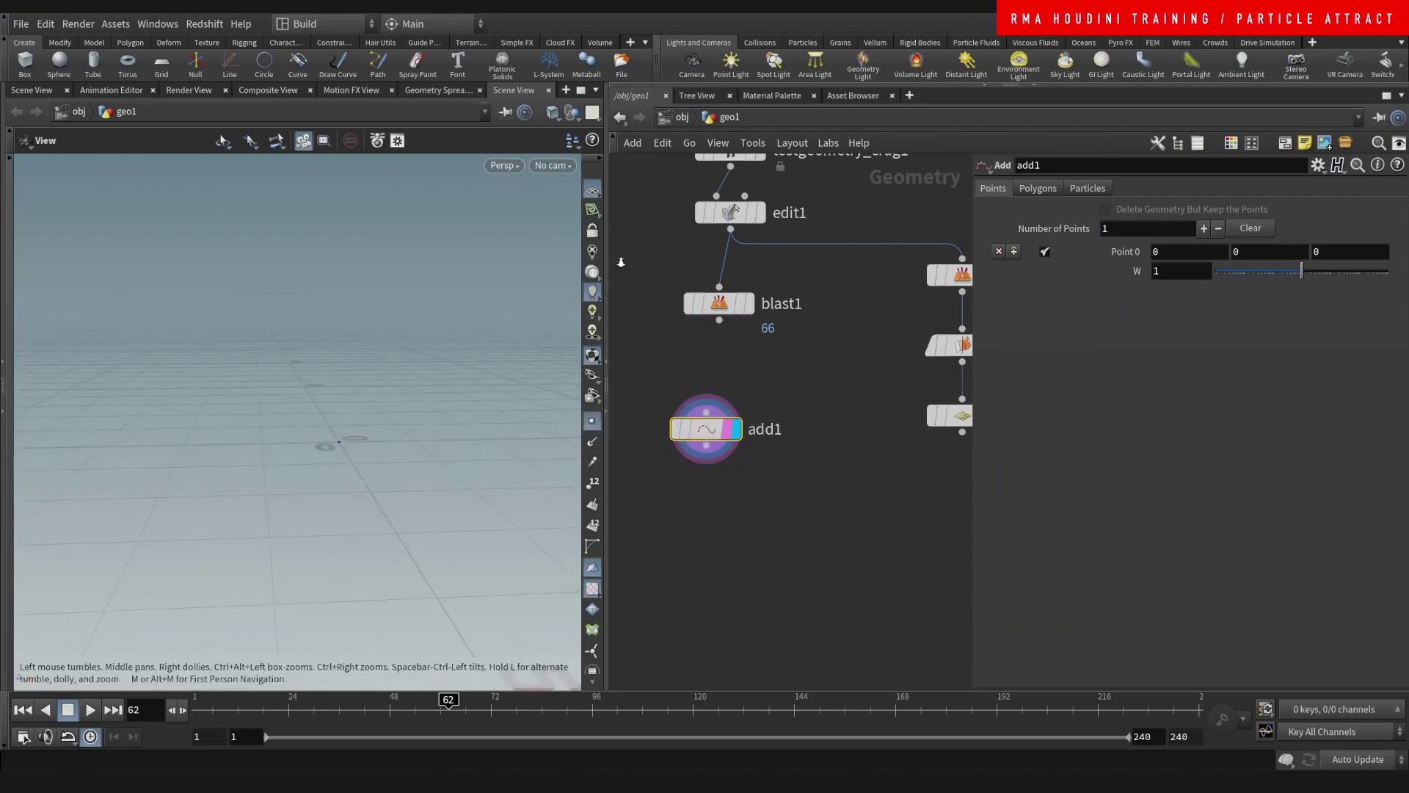
pyautogui.press('Return')
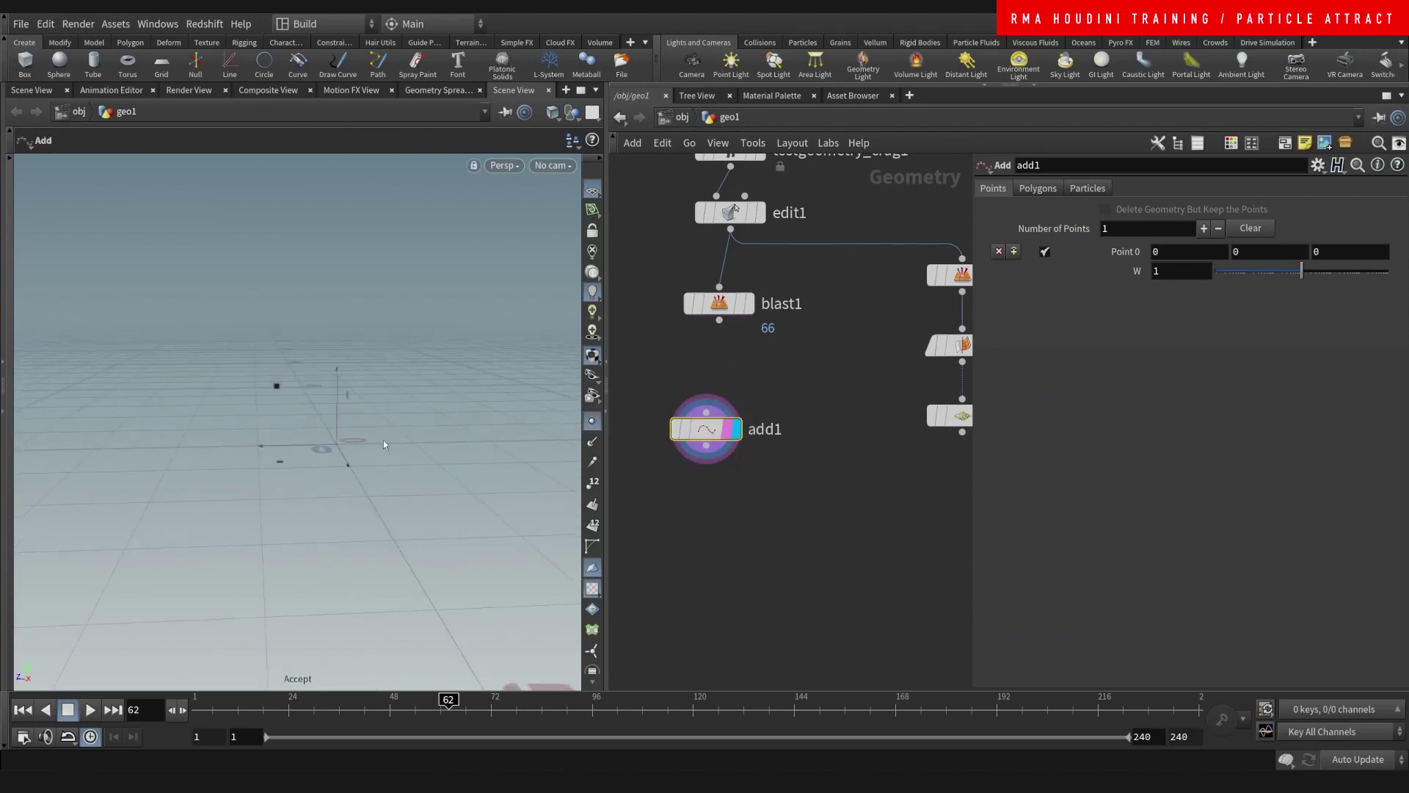
pyautogui.moveTo(338, 442); pyautogui.dragTo(331, 403)
# - Add a Null node below the Add node and name it OUT_attractor
pyautogui.click(693, 487)
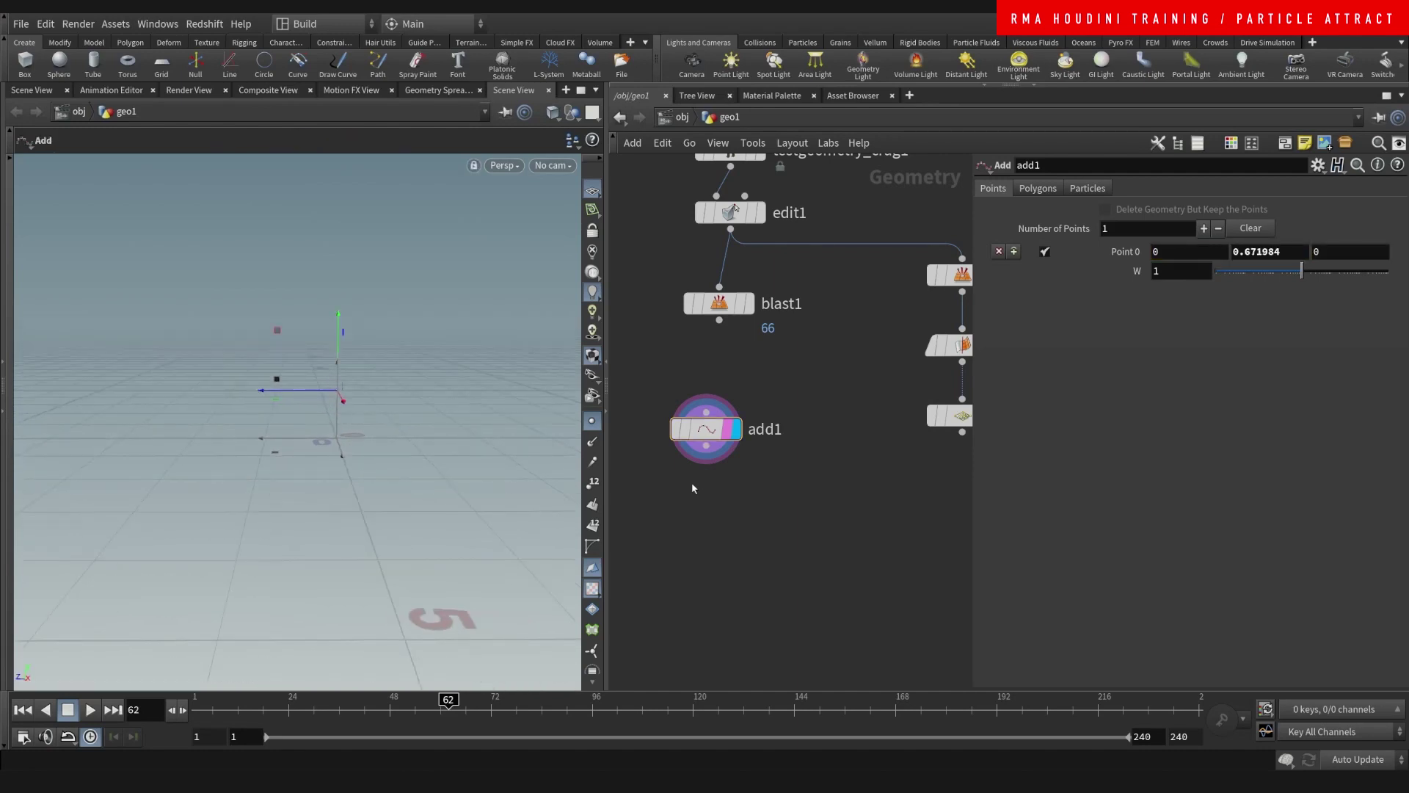
pyautogui.press('Tab')
pyautogui.press('Escape')
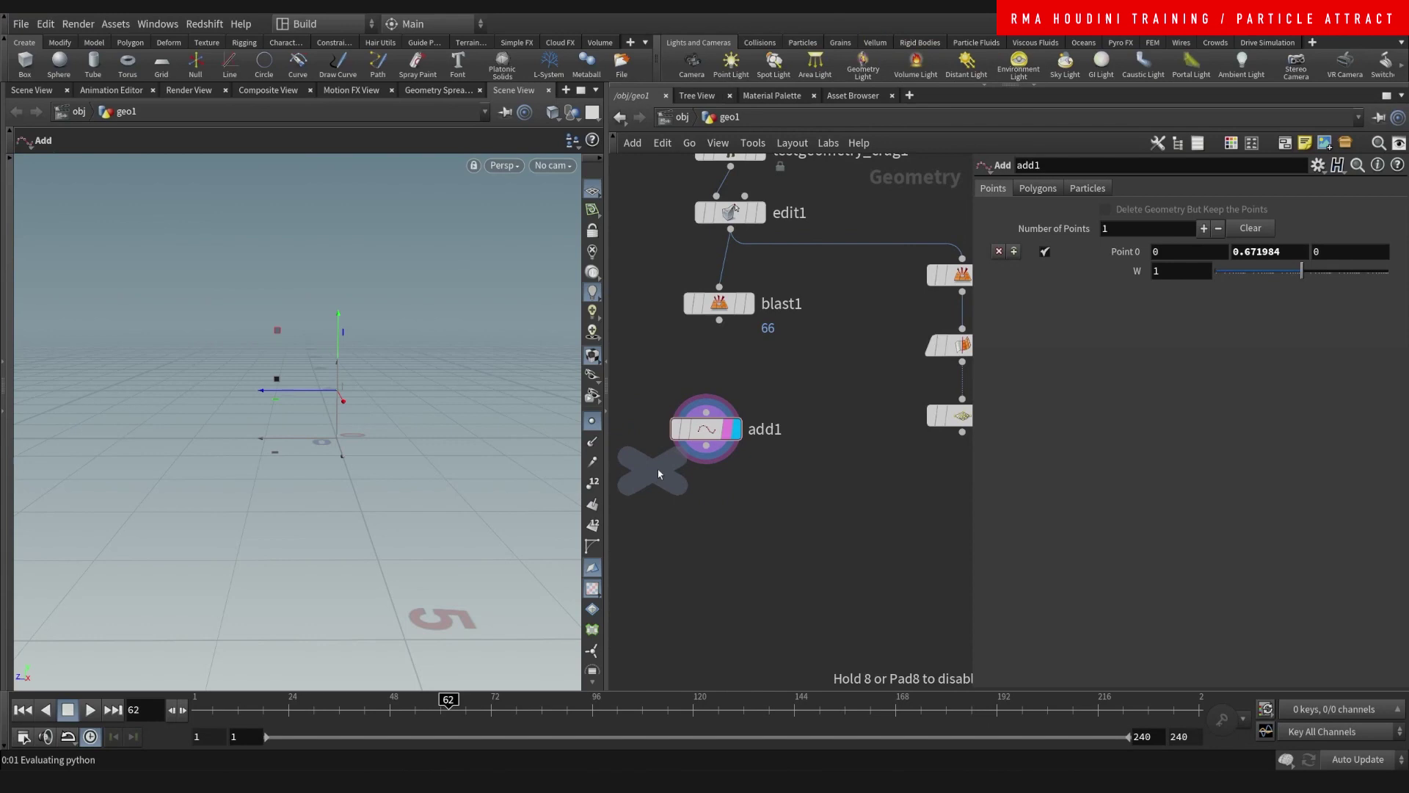
pyautogui.click(708, 464)
pyautogui.click(759, 507)
pyautogui.moveTo(778, 506); pyautogui.dragTo(579, 416)
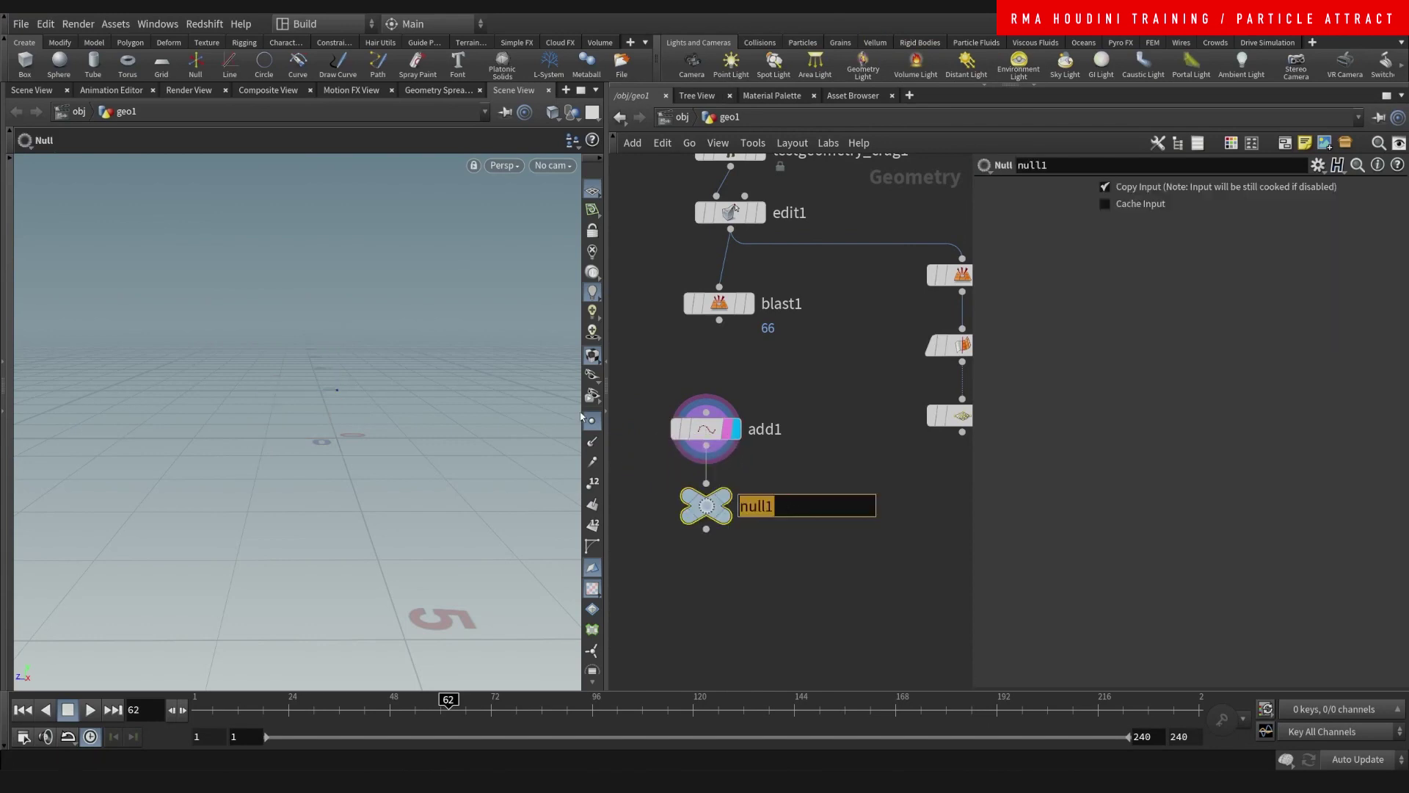
pyautogui.write('OUT_attractor')
pyautogui.press('Return')
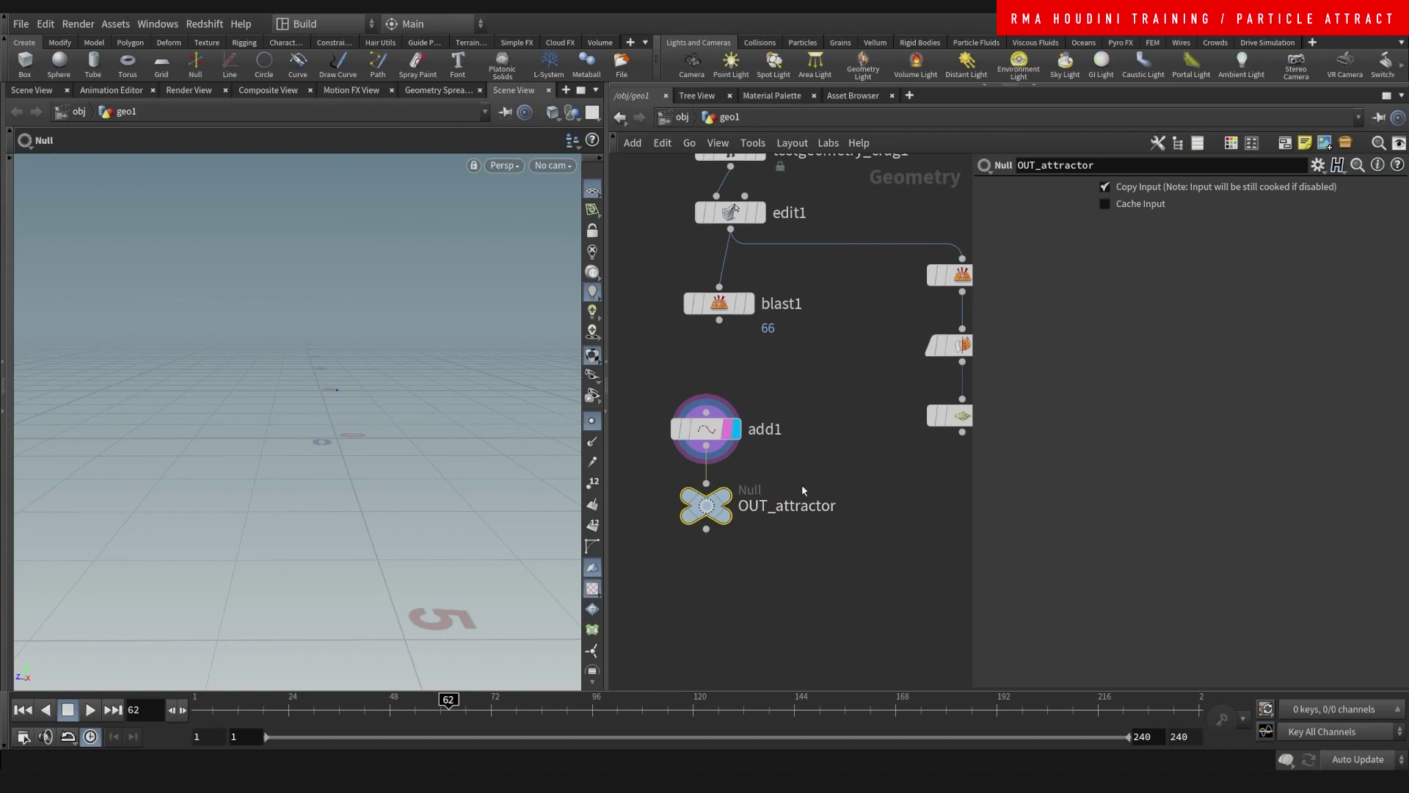
# - Create a POP Network below the hammer's Scatter node and connect the scattered points to its first input
pyautogui.moveTo(853, 461); pyautogui.dragTo(775, 443, button='middle')
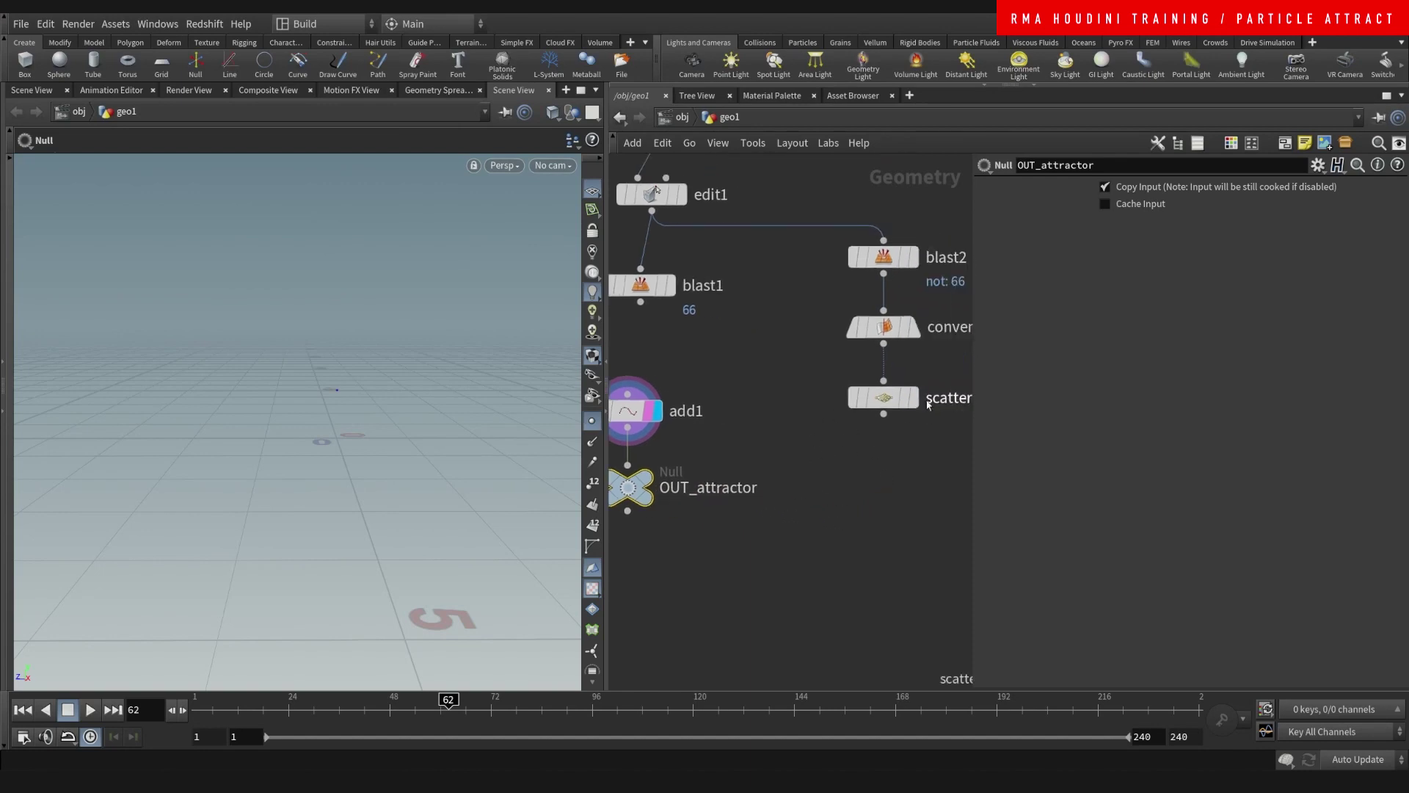
pyautogui.click(910, 397)
pyautogui.press('Tab')
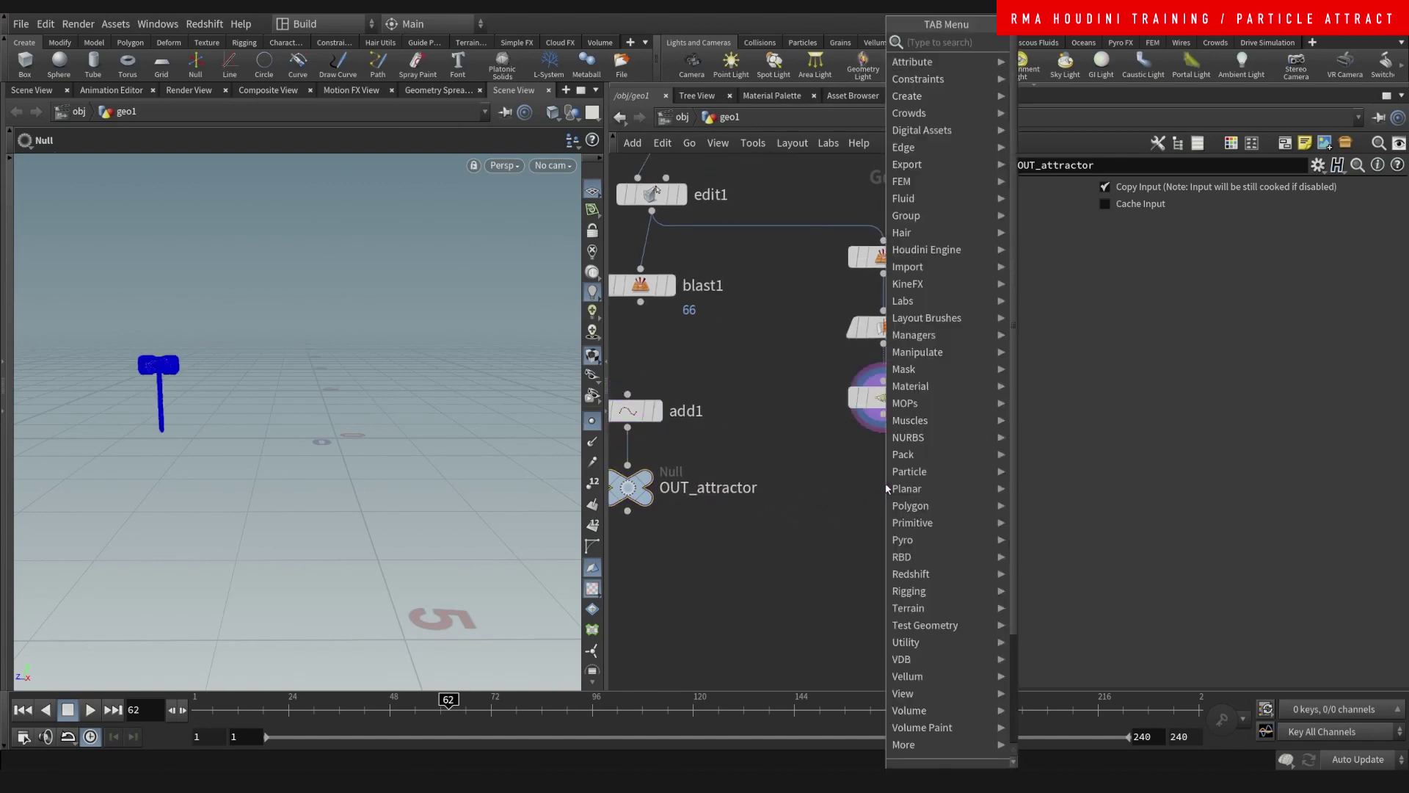
pyautogui.press('Escape')
pyautogui.click(886, 489)
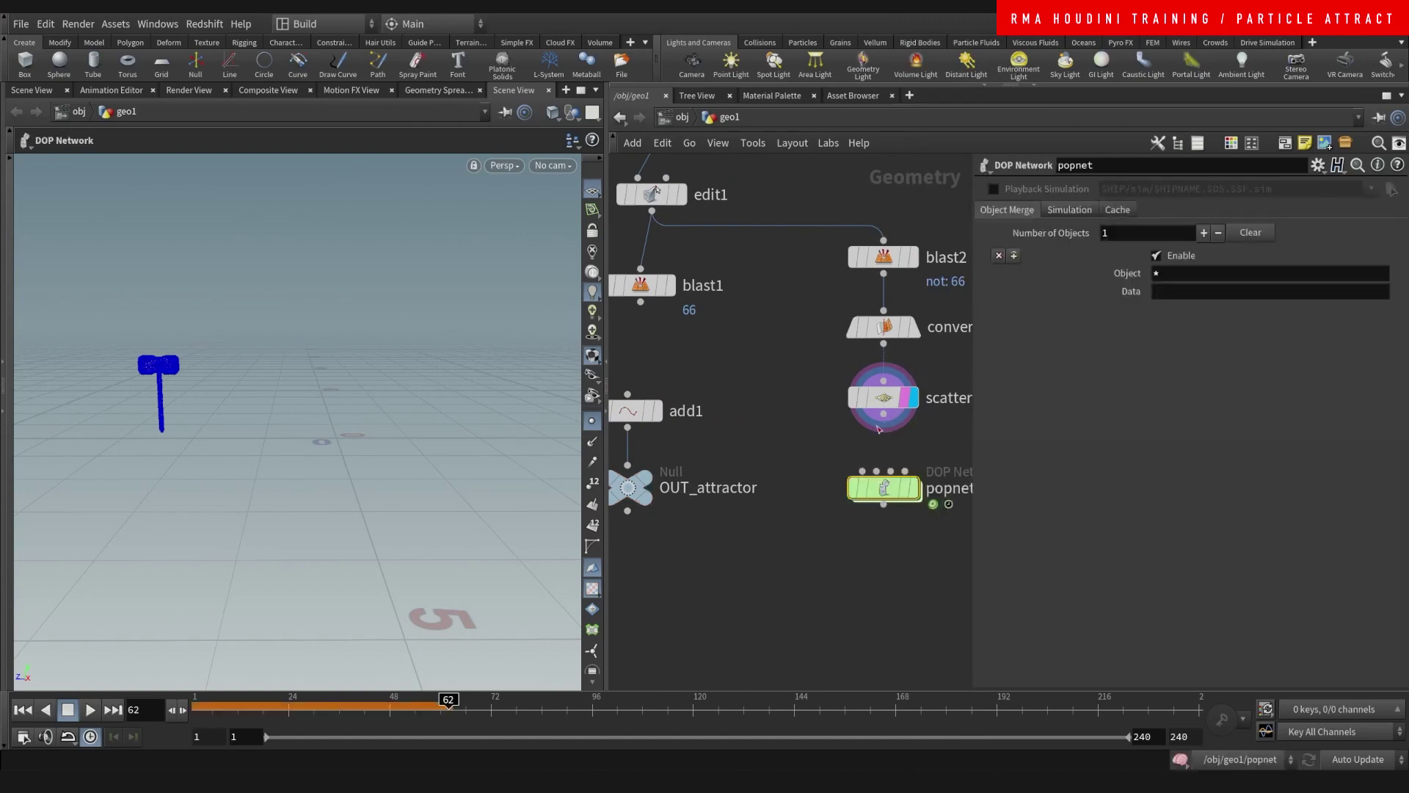
pyautogui.click(883, 415)
pyautogui.click(862, 470)
pyautogui.moveTo(824, 464); pyautogui.dragTo(759, 456, button='middle')
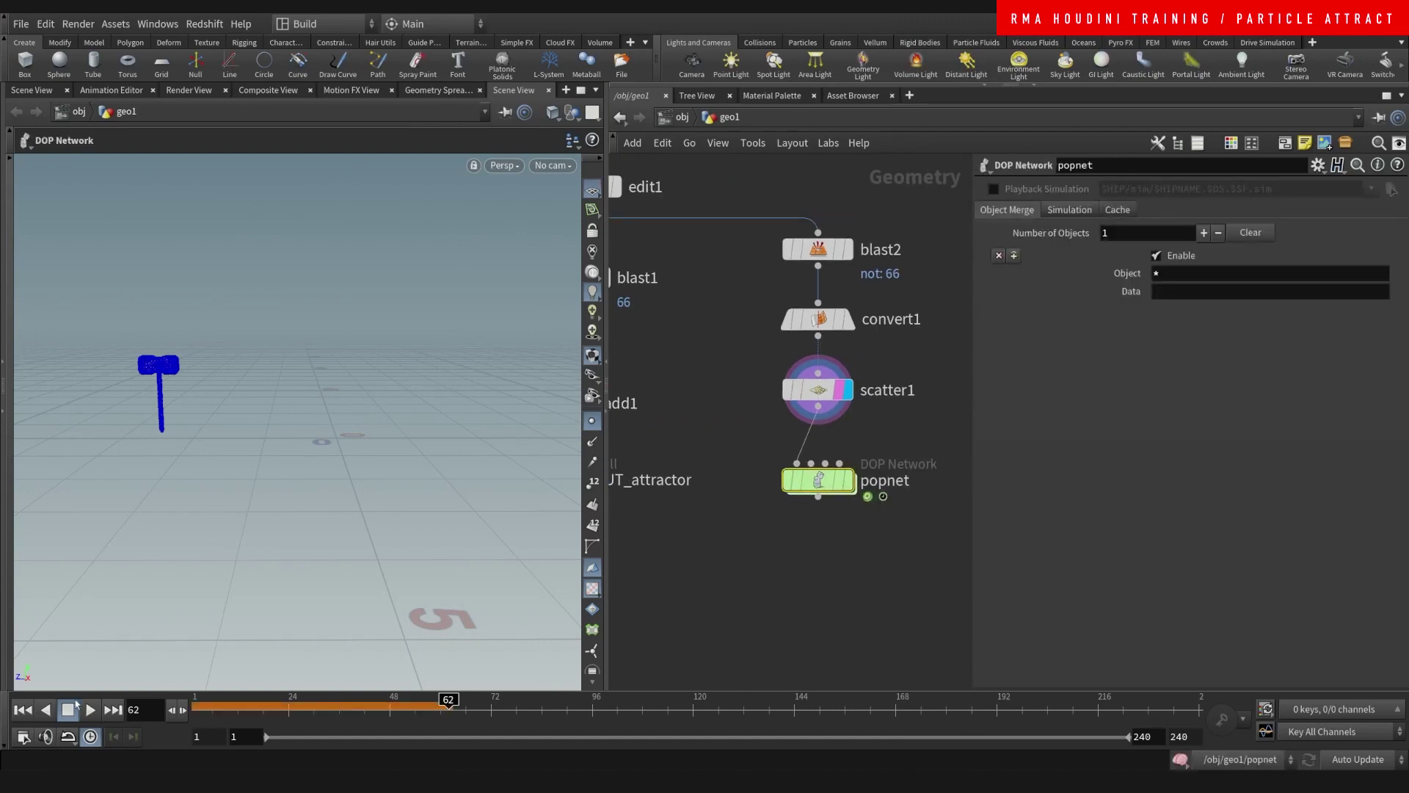
# - Return the timeline to frame 1, display the POP Network and enter it
pyautogui.click(22, 709)
pyautogui.click(837, 481)
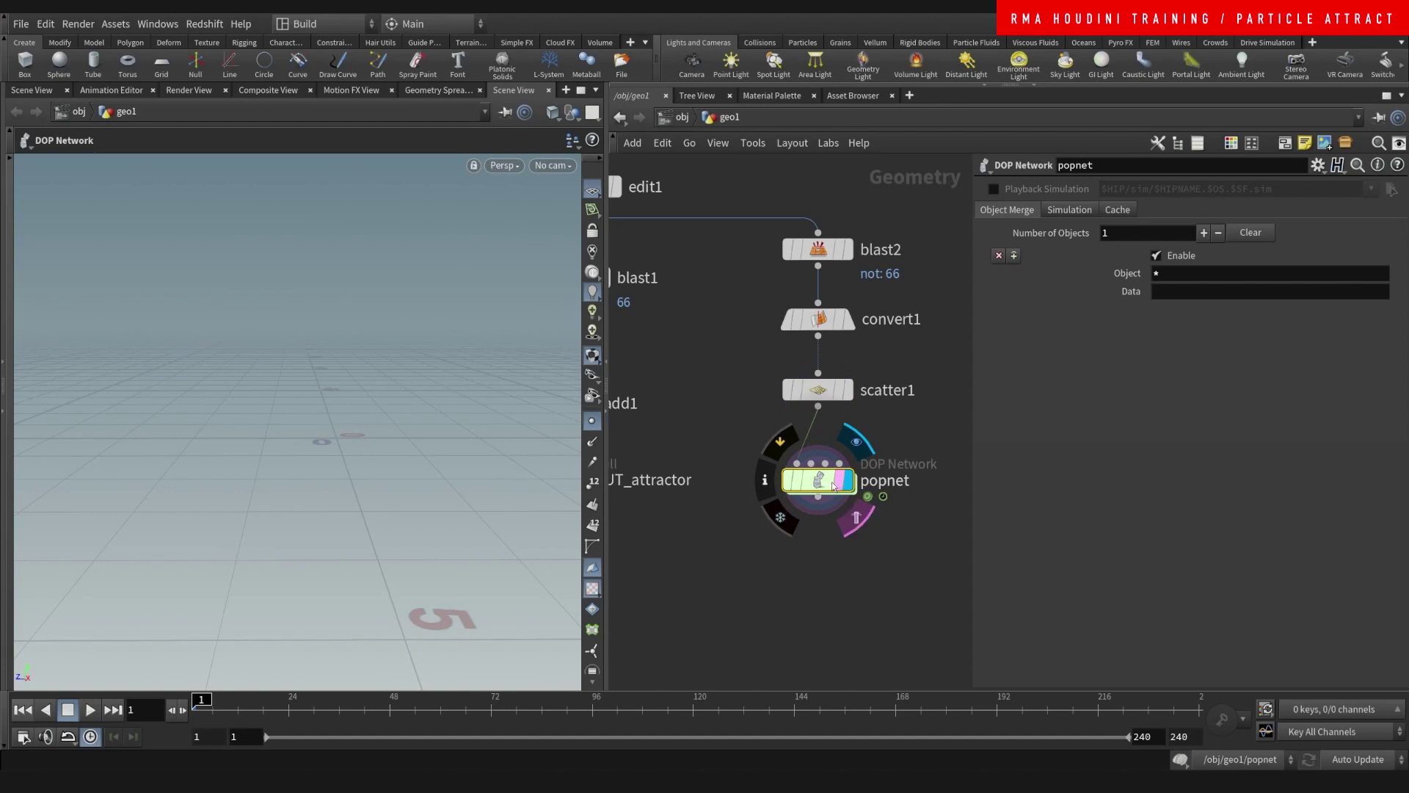
pyautogui.doubleClick(818, 483)
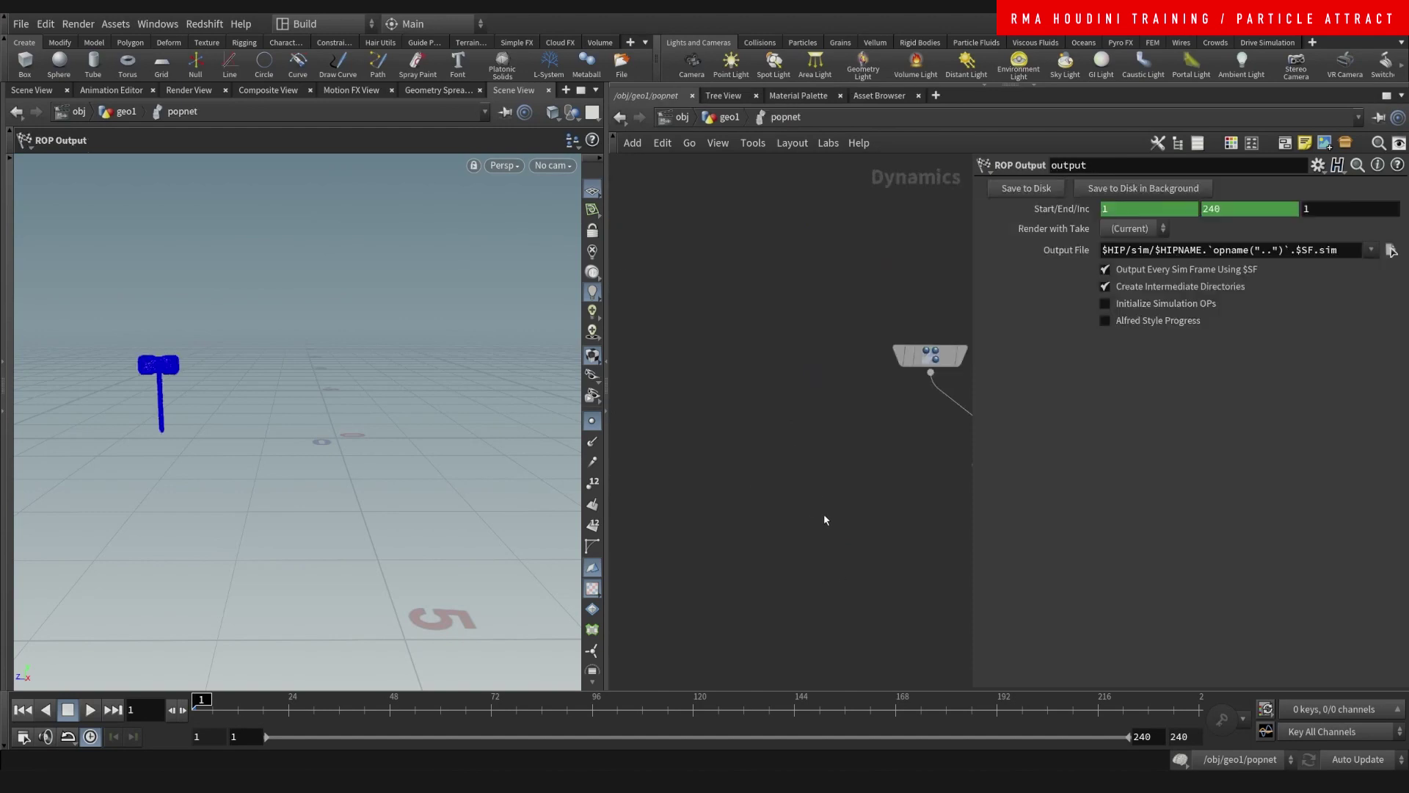
# - Arrange the POP Object node and set the POP Source's Emission Type to All Points
pyautogui.press('h')
pyautogui.moveTo(726, 348); pyautogui.dragTo(677, 426)
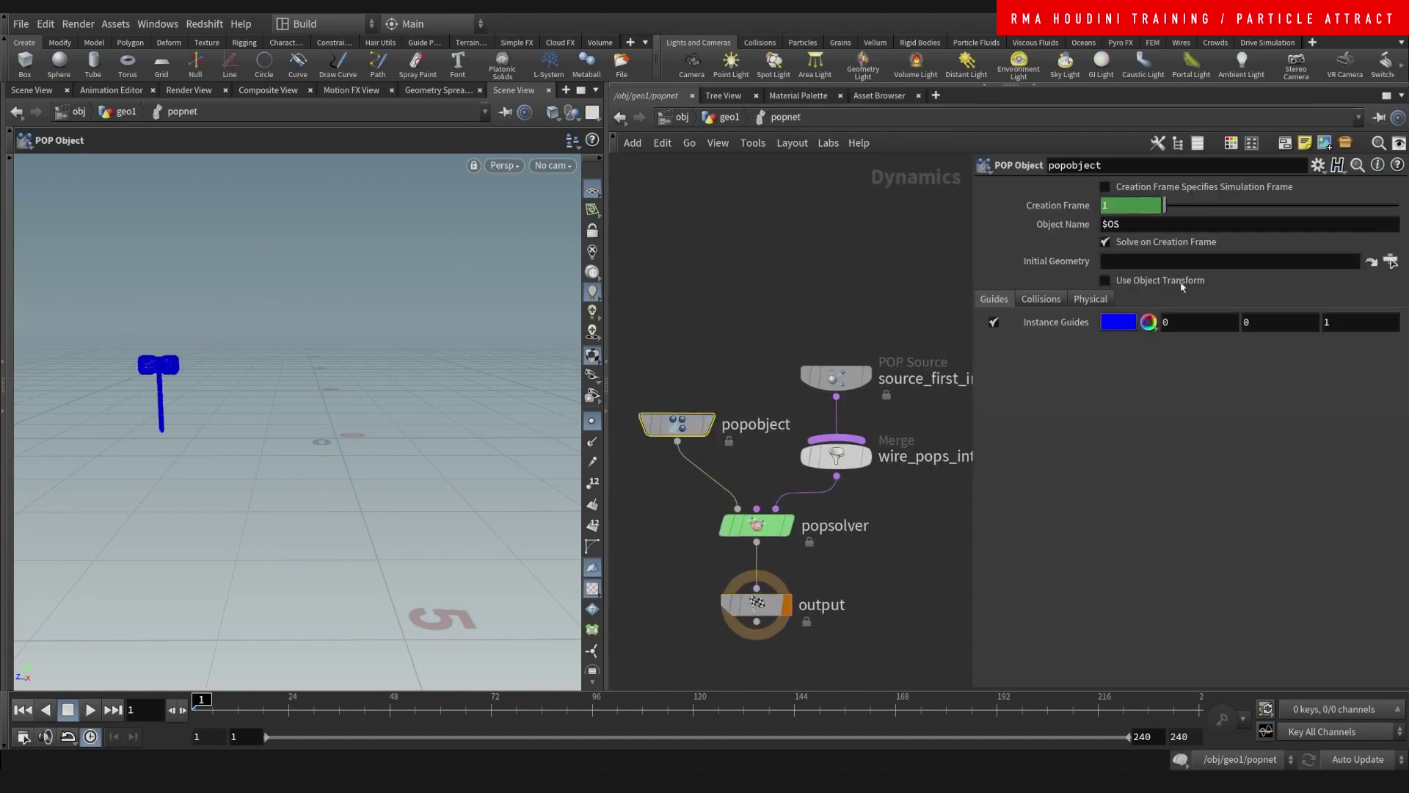
pyautogui.moveTo(834, 326); pyautogui.dragTo(852, 401)
pyautogui.click(1120, 237)
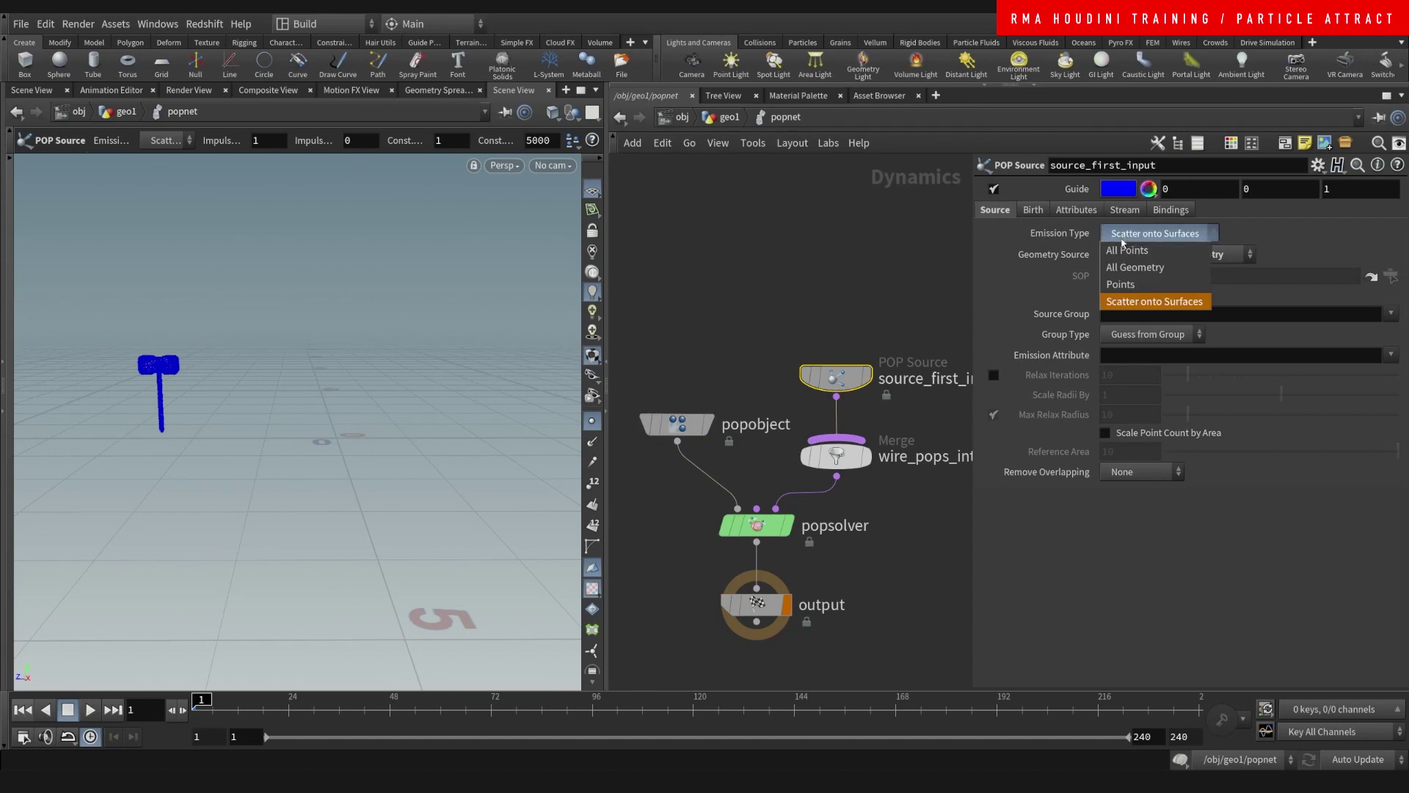
pyautogui.click(1122, 249)
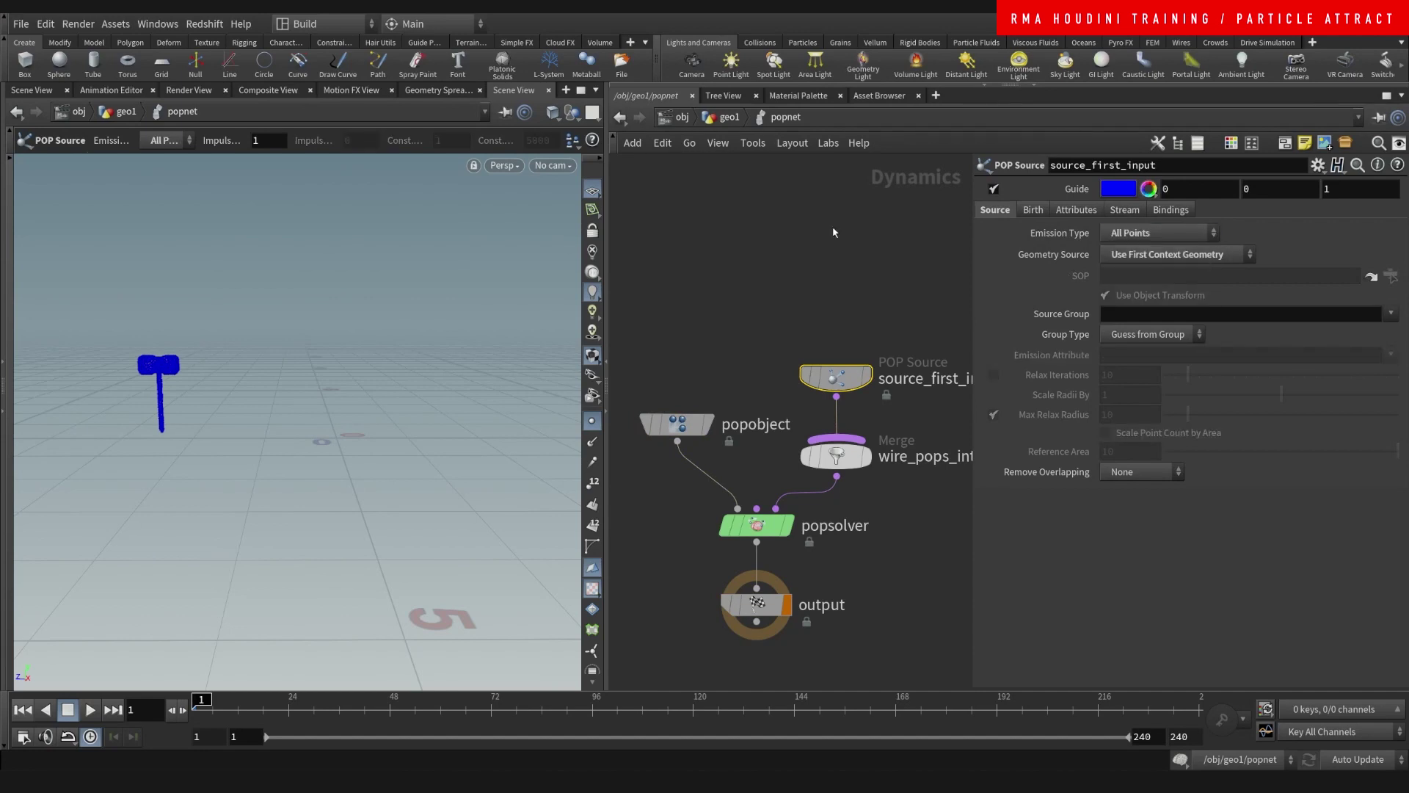
# - Move the POP Source node higher and insert a POP Attract node between it and the Merge node
pyautogui.moveTo(836, 377); pyautogui.dragTo(836, 228)
pyautogui.press('Tab')
pyautogui.write('a')
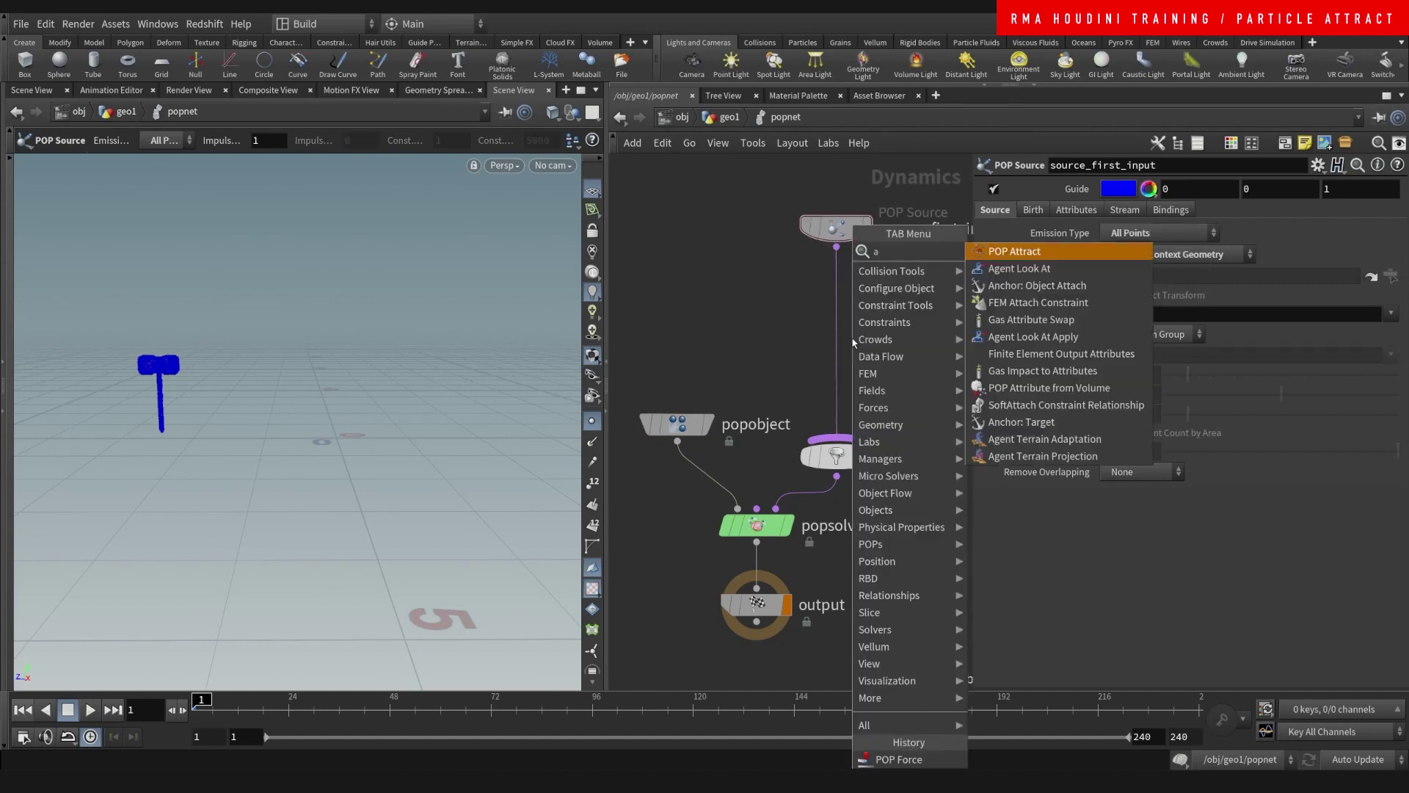
pyautogui.press('Return')
pyautogui.click(841, 327)
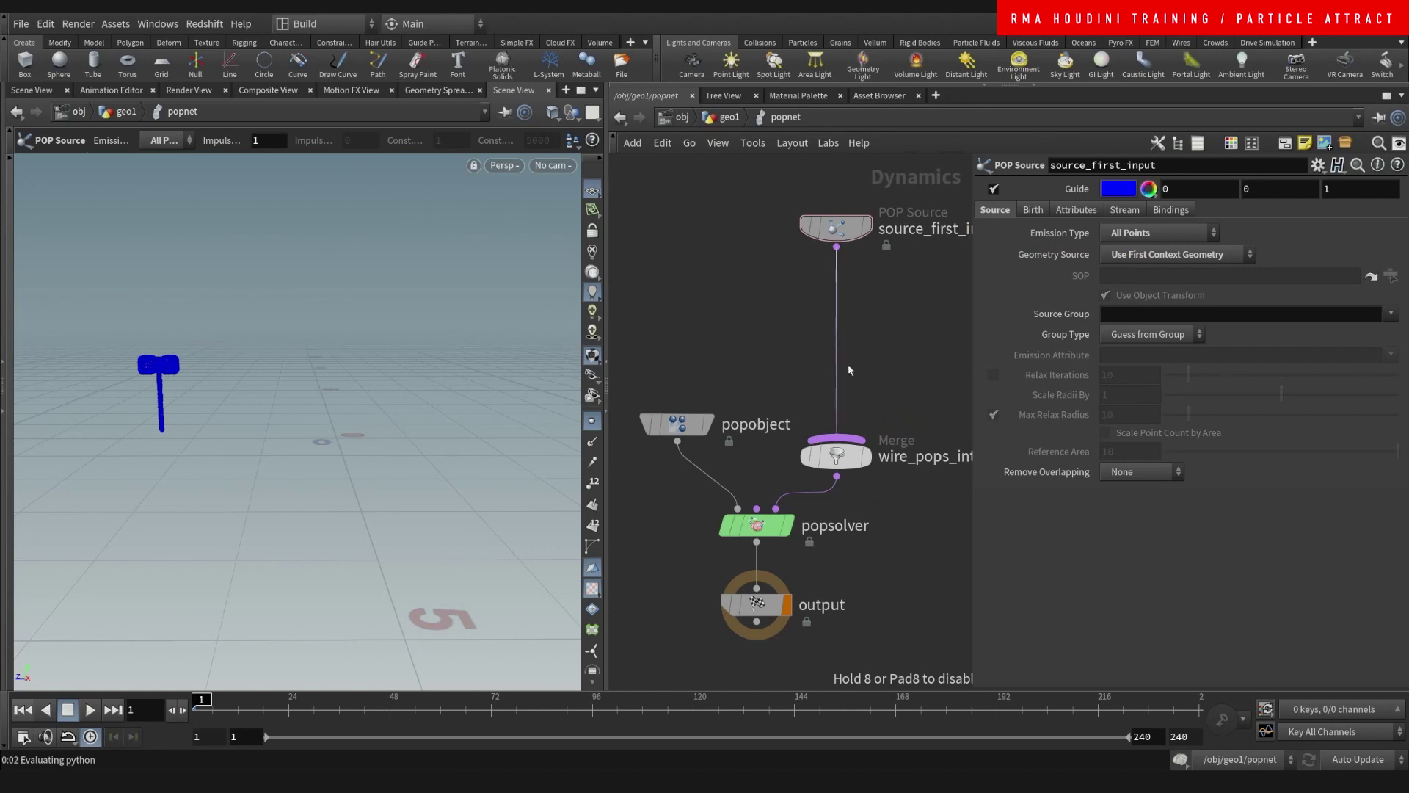
# - Set the POP Attract's Attraction Type to Points and its SOP Path to /obj/geo1/OUT_attractor
pyautogui.moveTo(886, 382); pyautogui.dragTo(818, 388, button='middle')
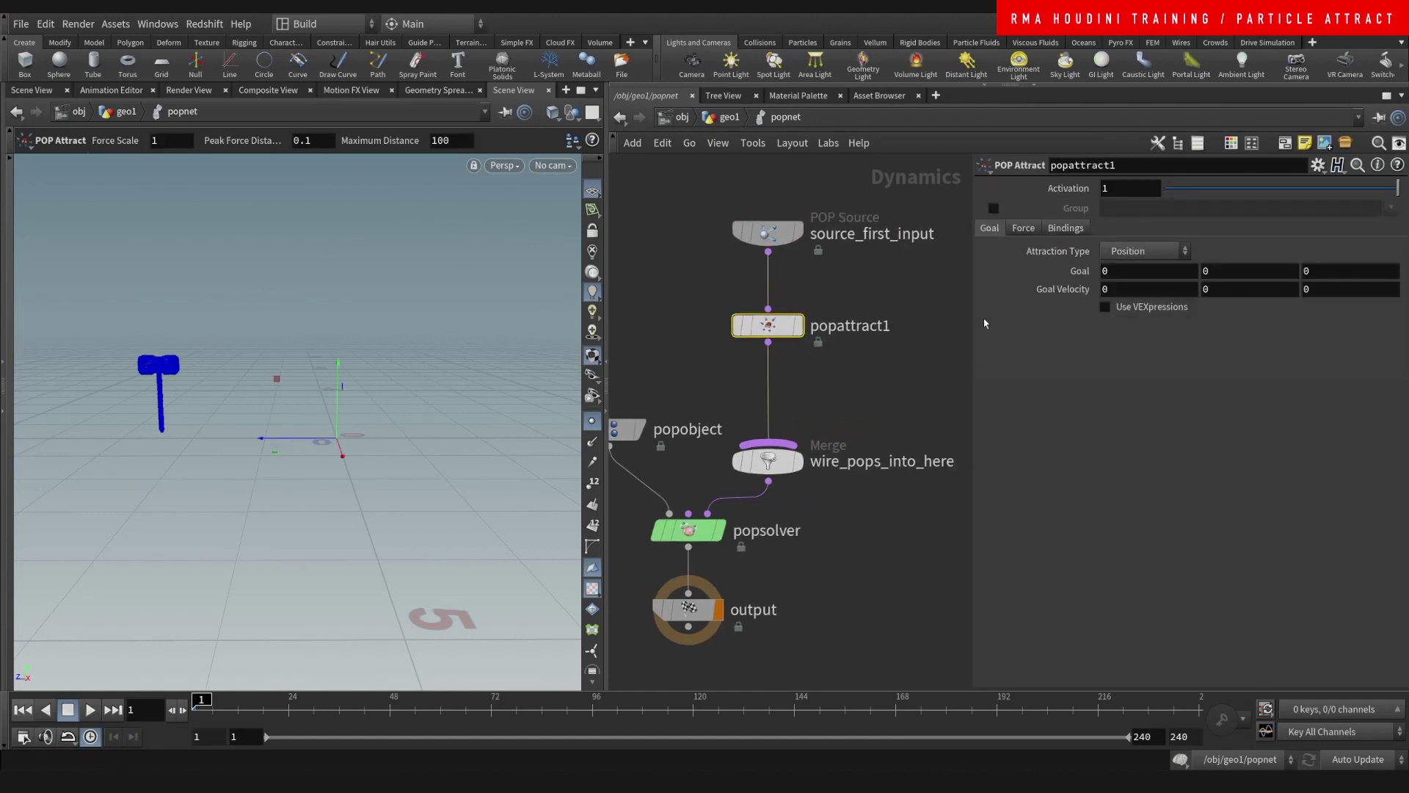
pyautogui.click(1023, 227)
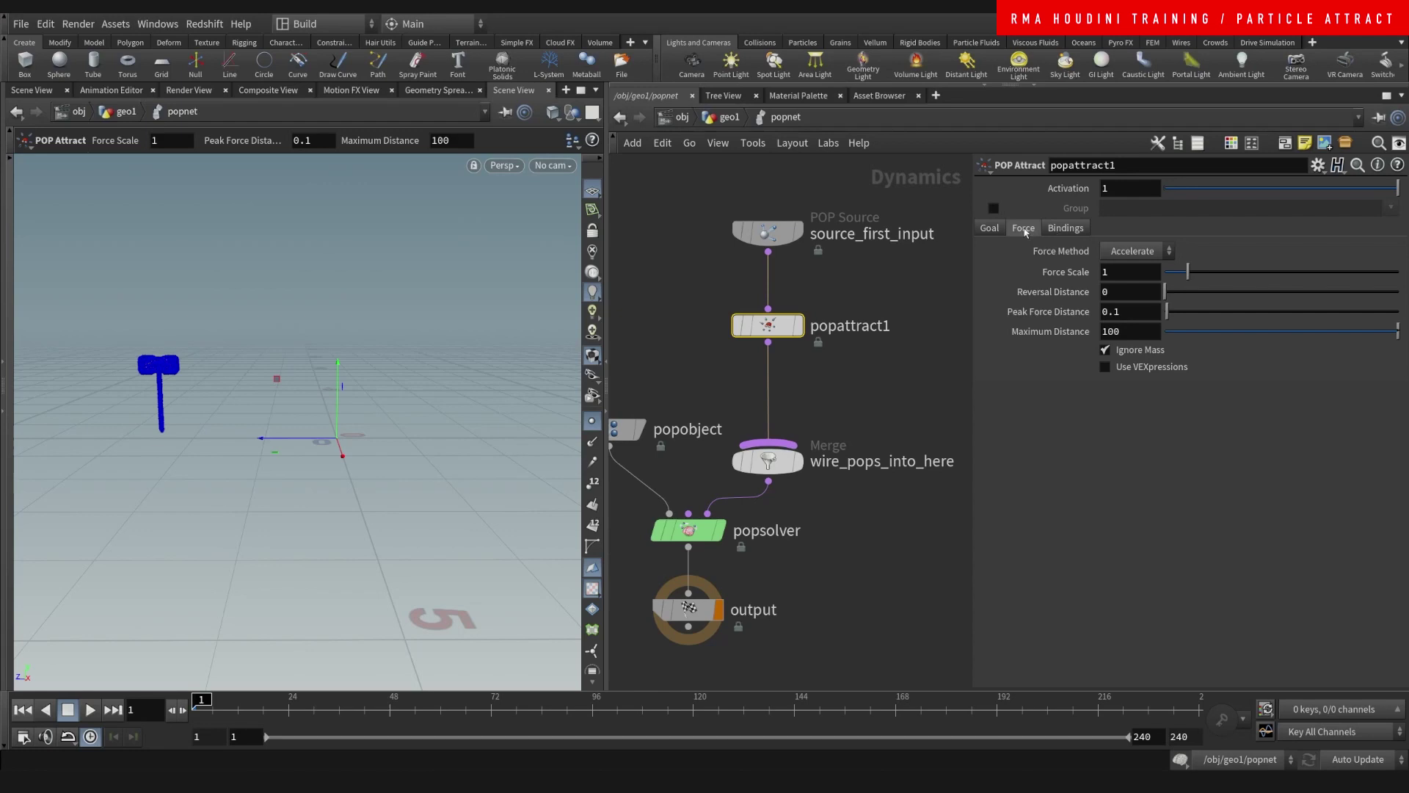
pyautogui.click(989, 227)
pyautogui.click(1149, 251)
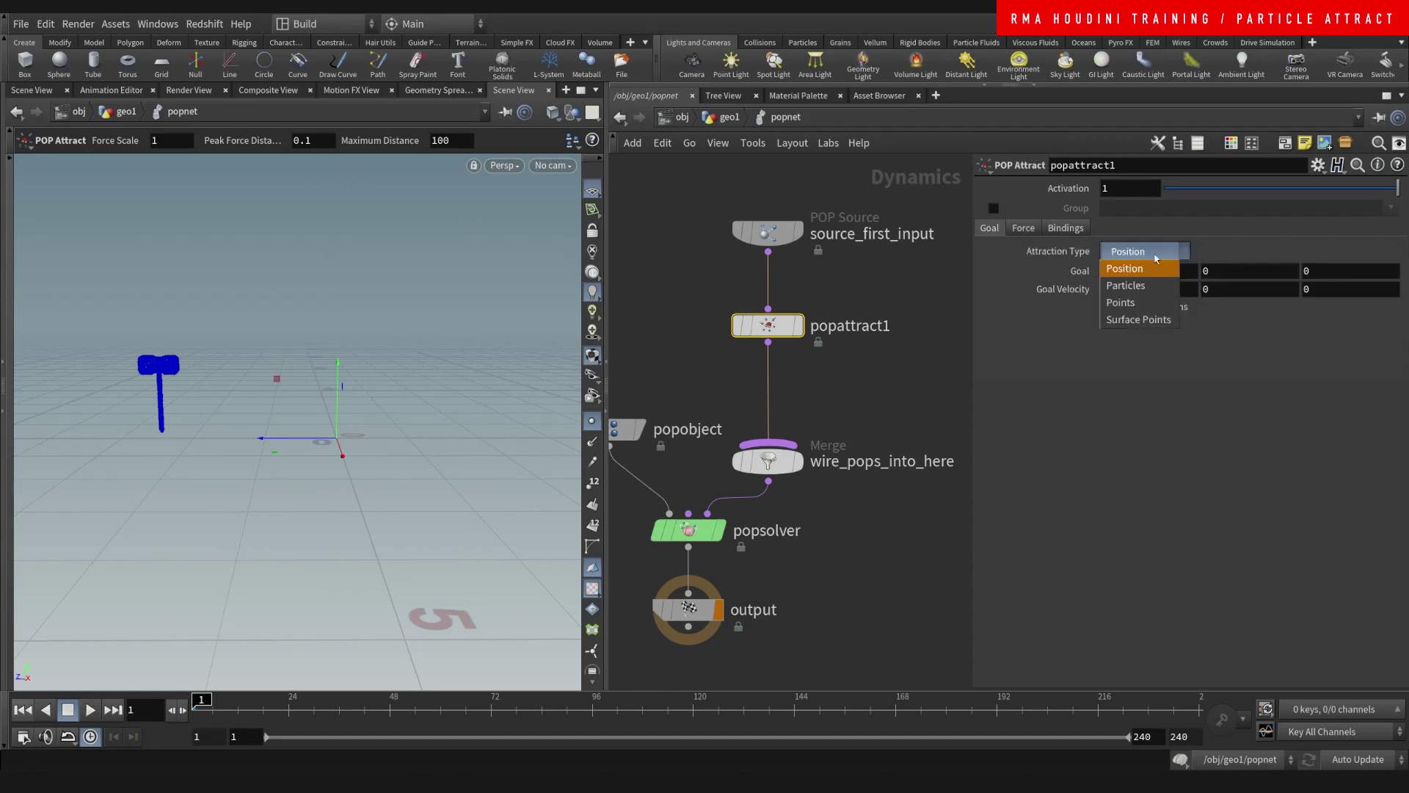
pyautogui.click(1159, 304)
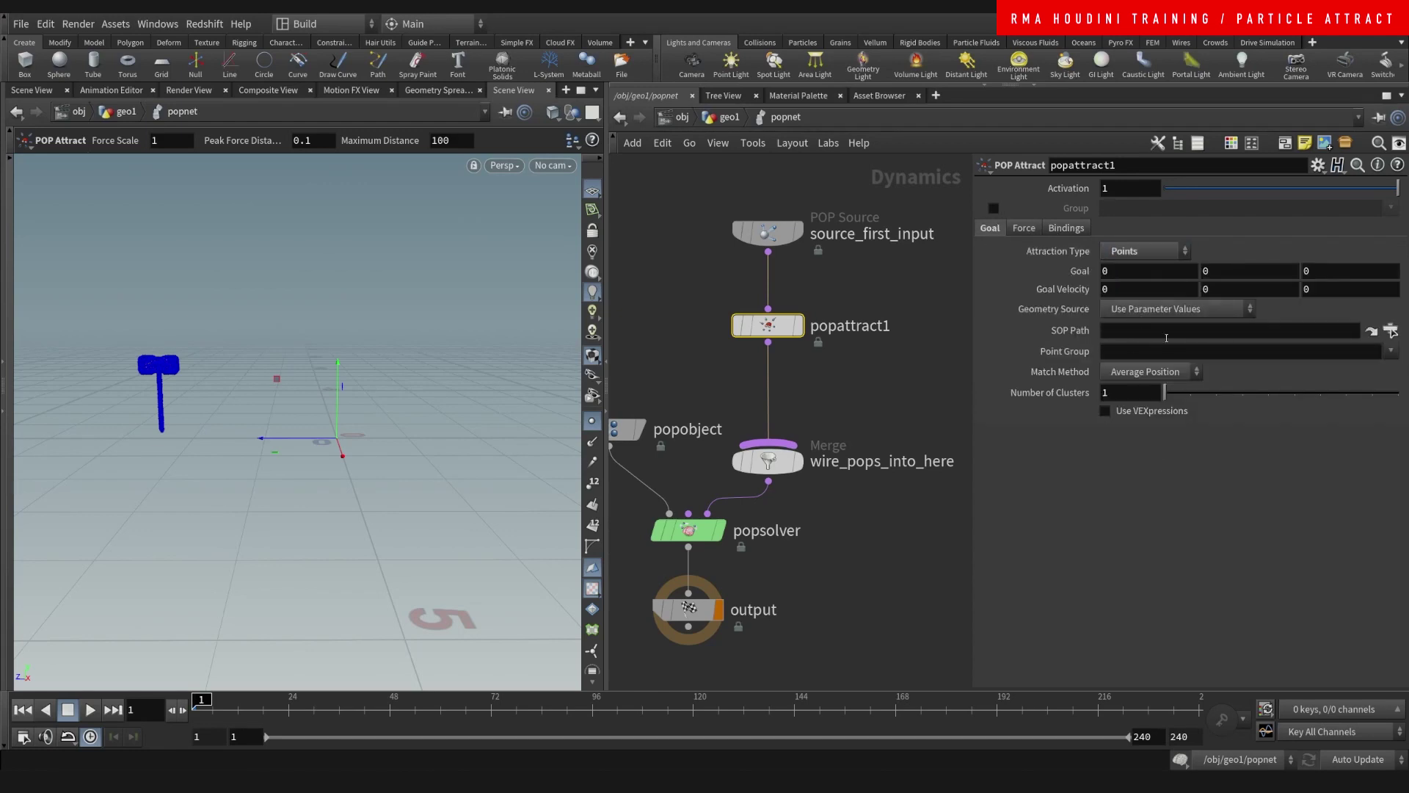
pyautogui.click(1390, 331)
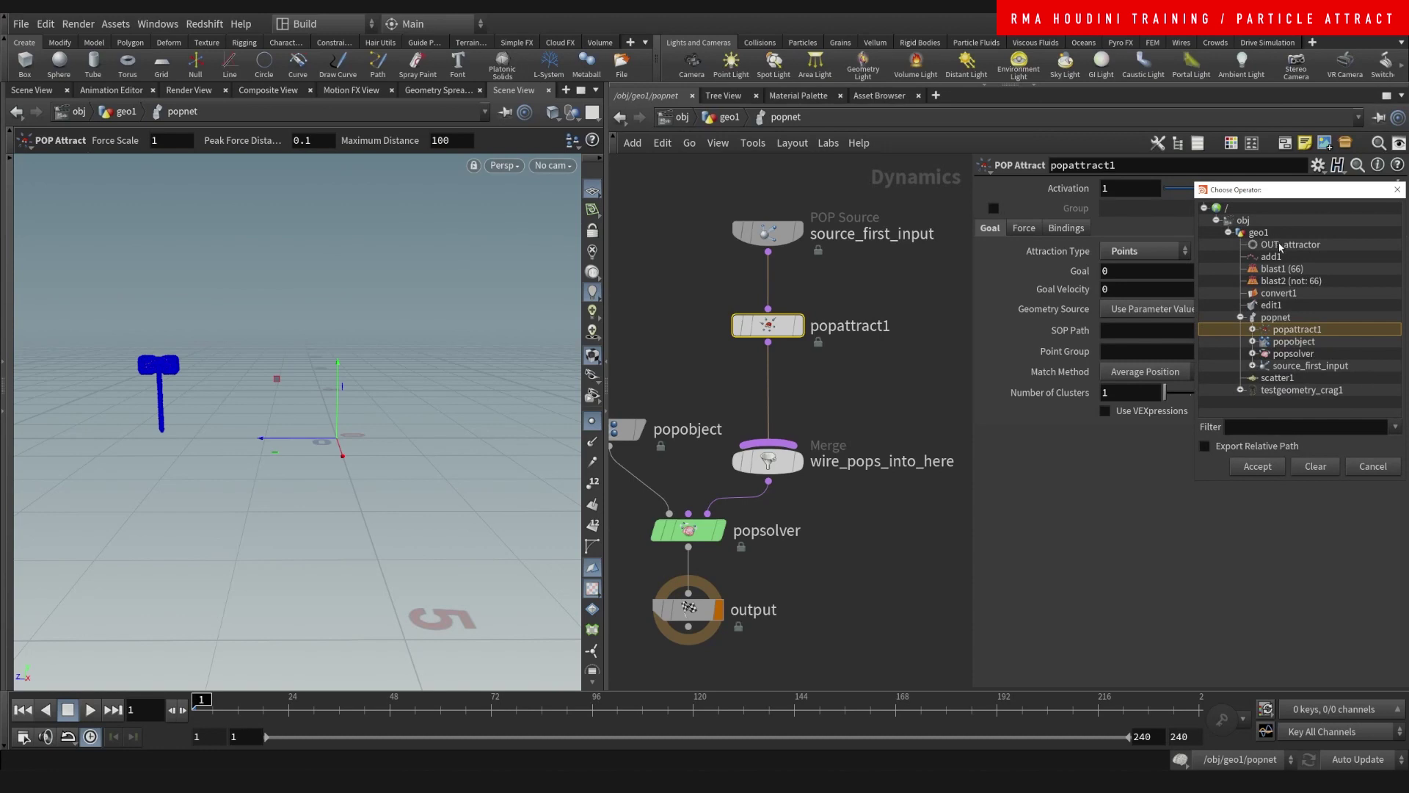
pyautogui.click(1256, 466)
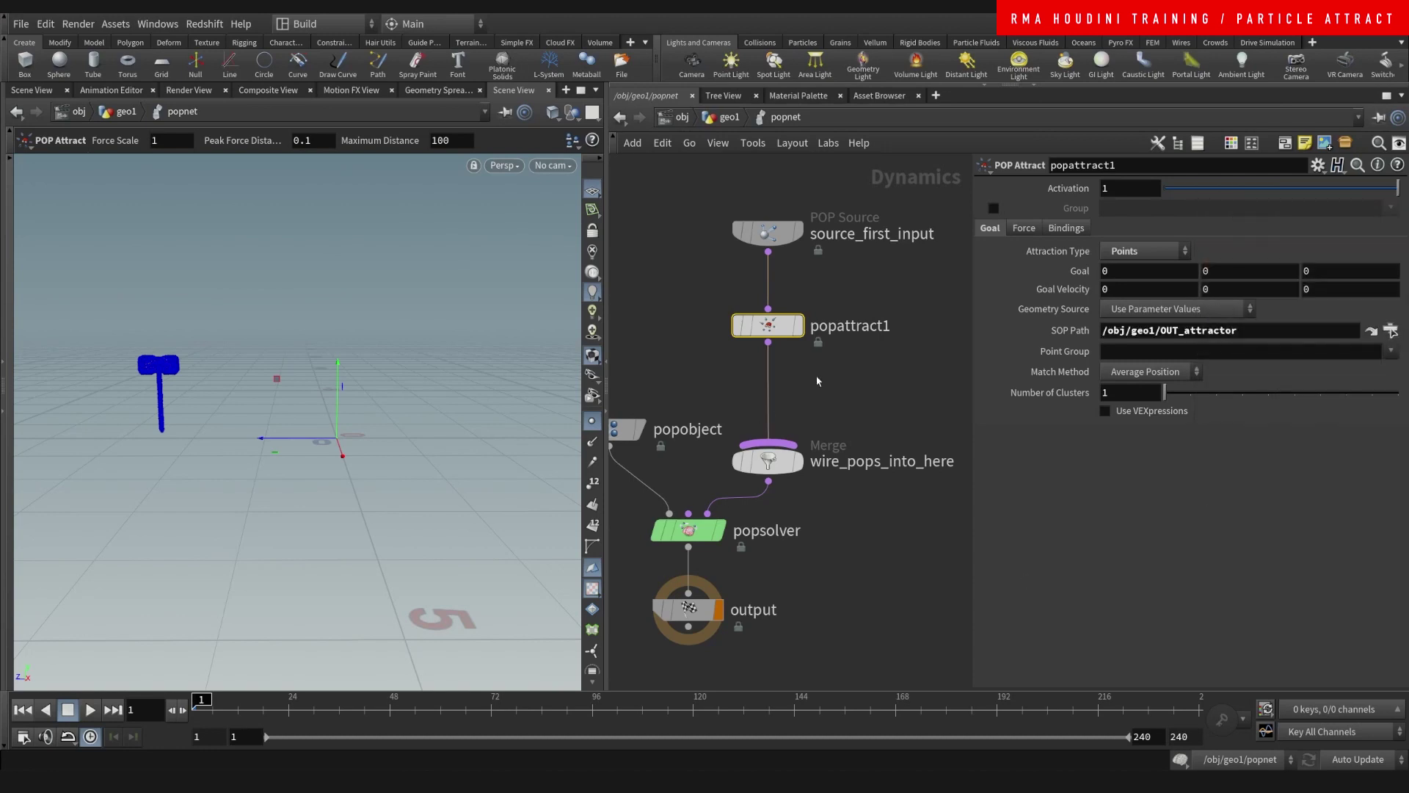
# - Play and scrub the simulation to examine how the hammer particles move towards the attractor, and return to frame 1
pyautogui.scroll(-2, 858, 393)
pyautogui.press('Escape')
pyautogui.moveTo(362, 403); pyautogui.dragTo(334, 377)
pyautogui.keyDown('alt'); pyautogui.moveTo(334, 378); pyautogui.dragTo(346, 375, button='right'); pyautogui.keyUp('alt')
pyautogui.click(91, 711)
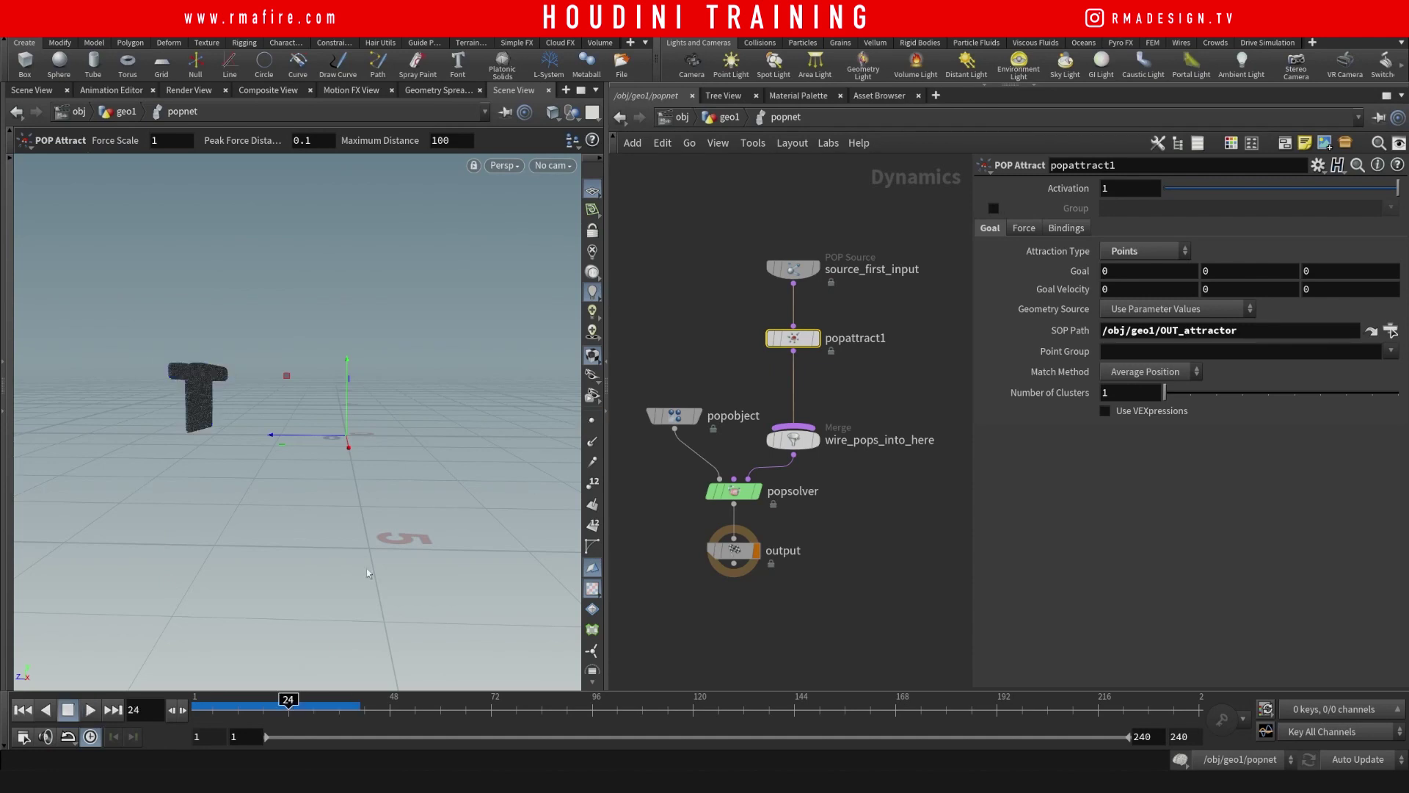
pyautogui.click(90, 710)
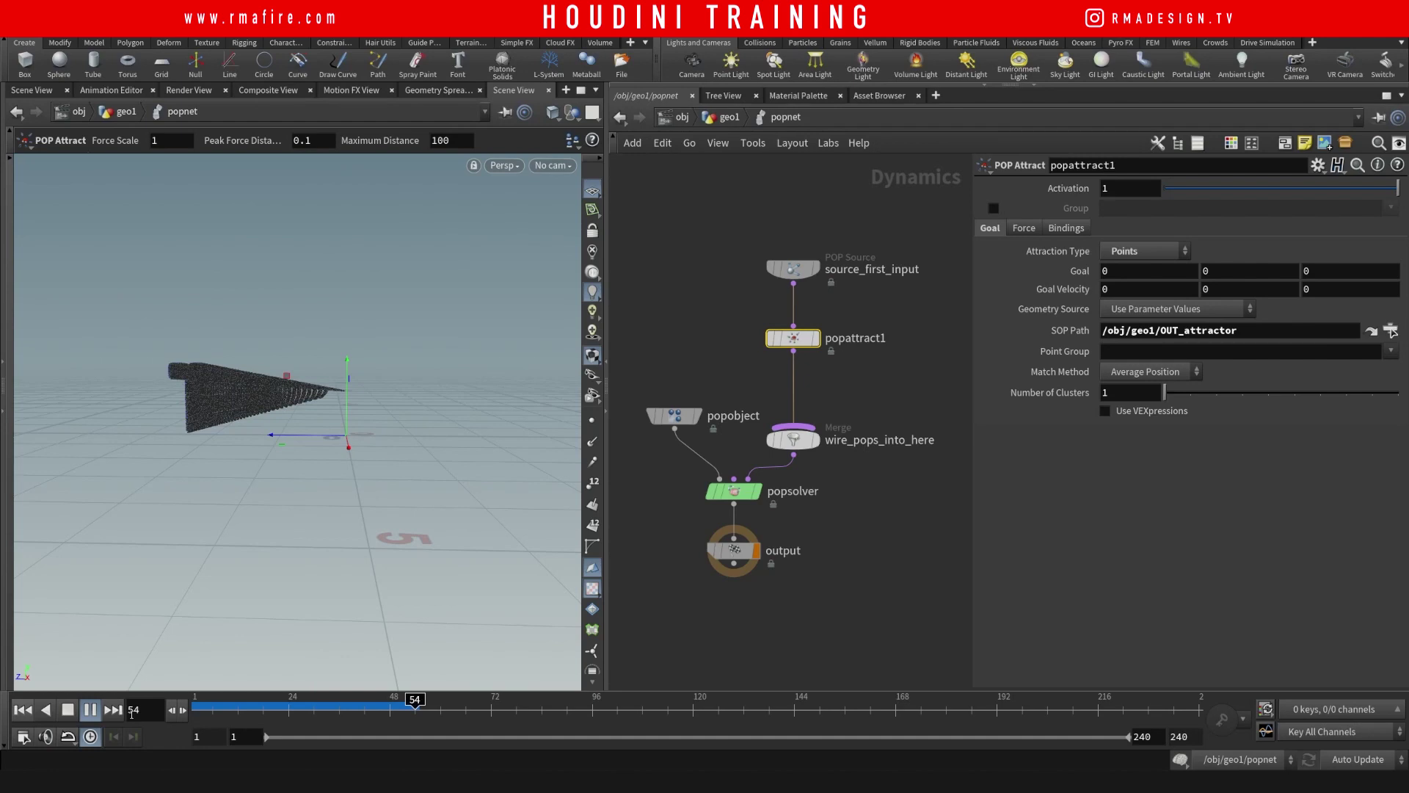
pyautogui.moveTo(367, 709); pyautogui.dragTo(468, 679)
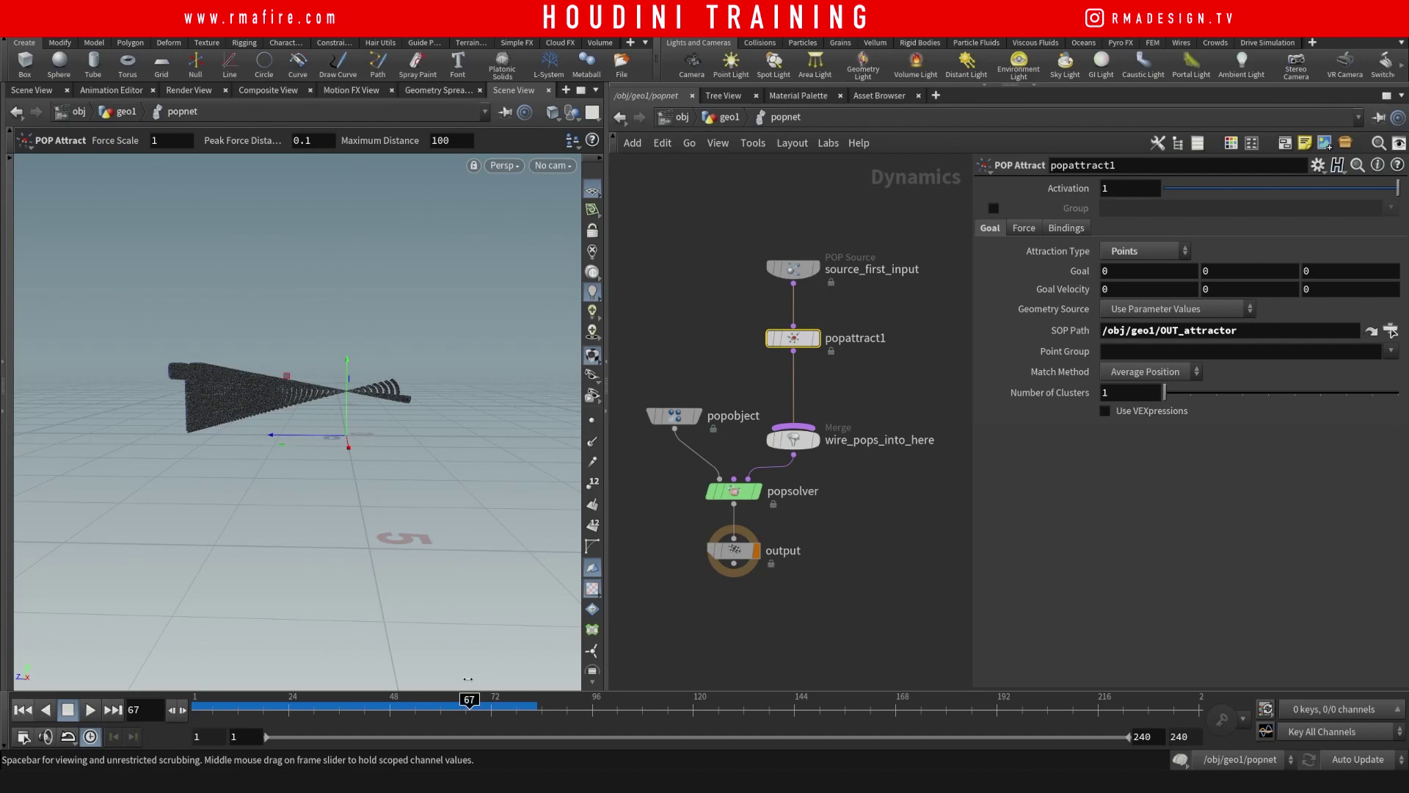
pyautogui.hotkey('ctrl', 'Up')
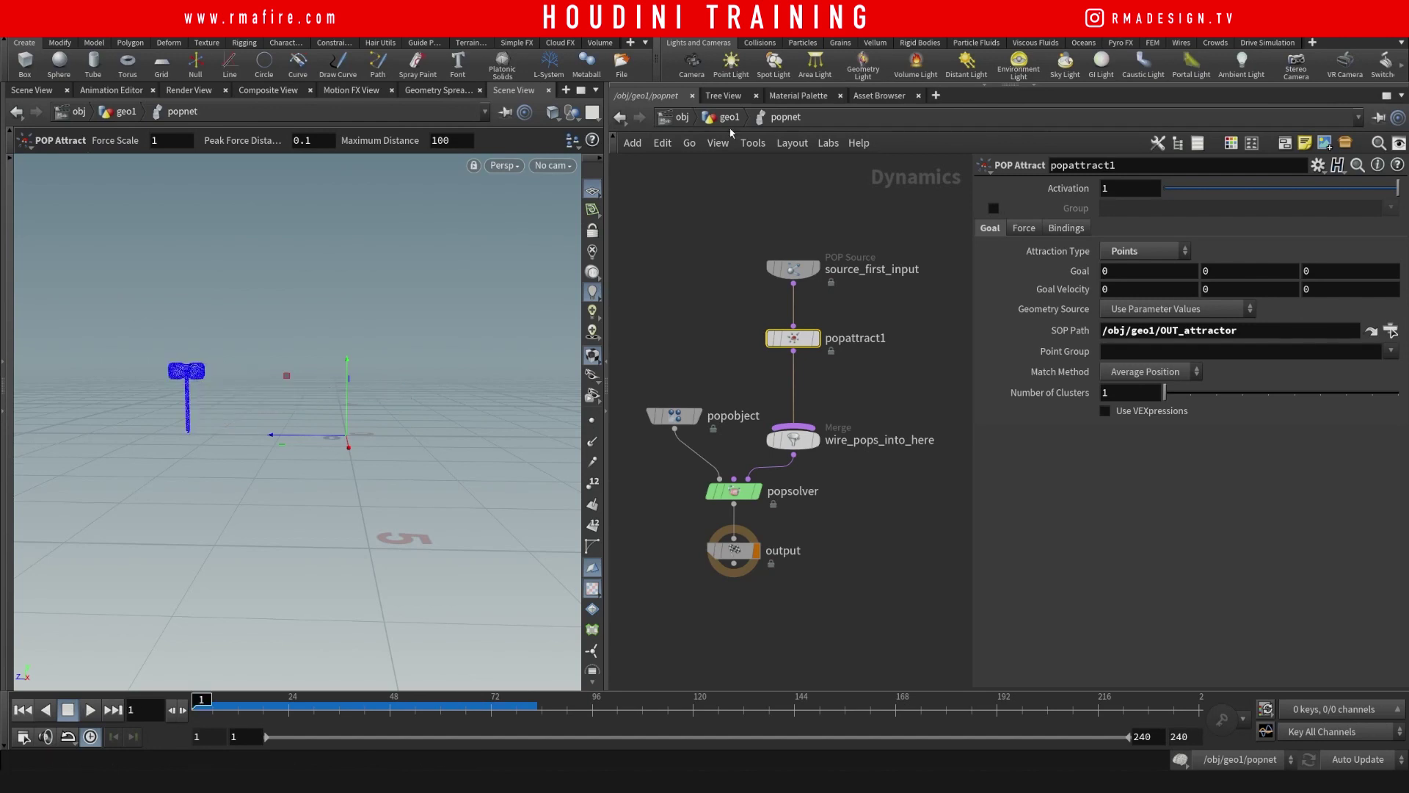
# - Set the POP Source's Life Expectancy to 1 and its Life Variance to .5
pyautogui.click(793, 268)
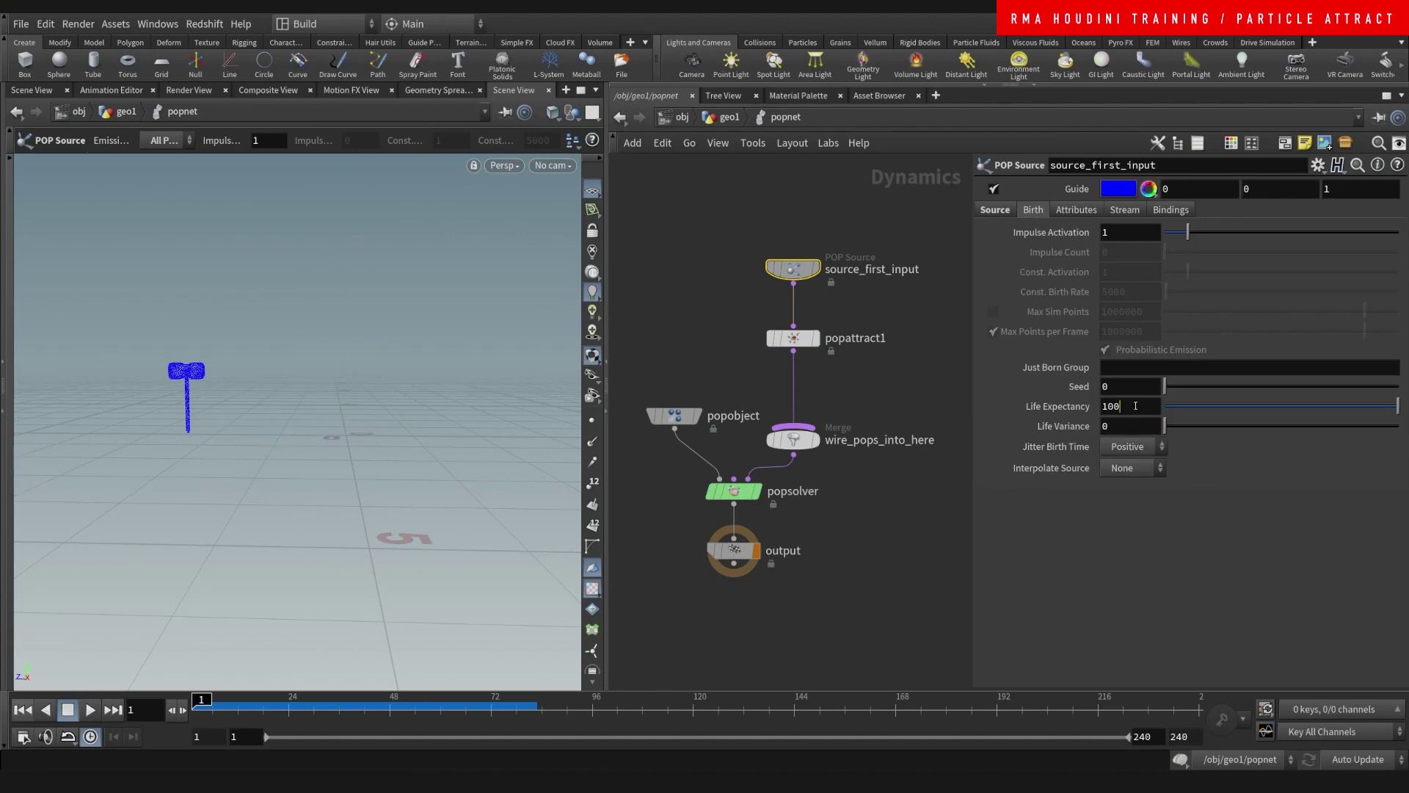
pyautogui.moveTo(1136, 406); pyautogui.dragTo(977, 421)
pyautogui.write('1')
pyautogui.press('Tab')
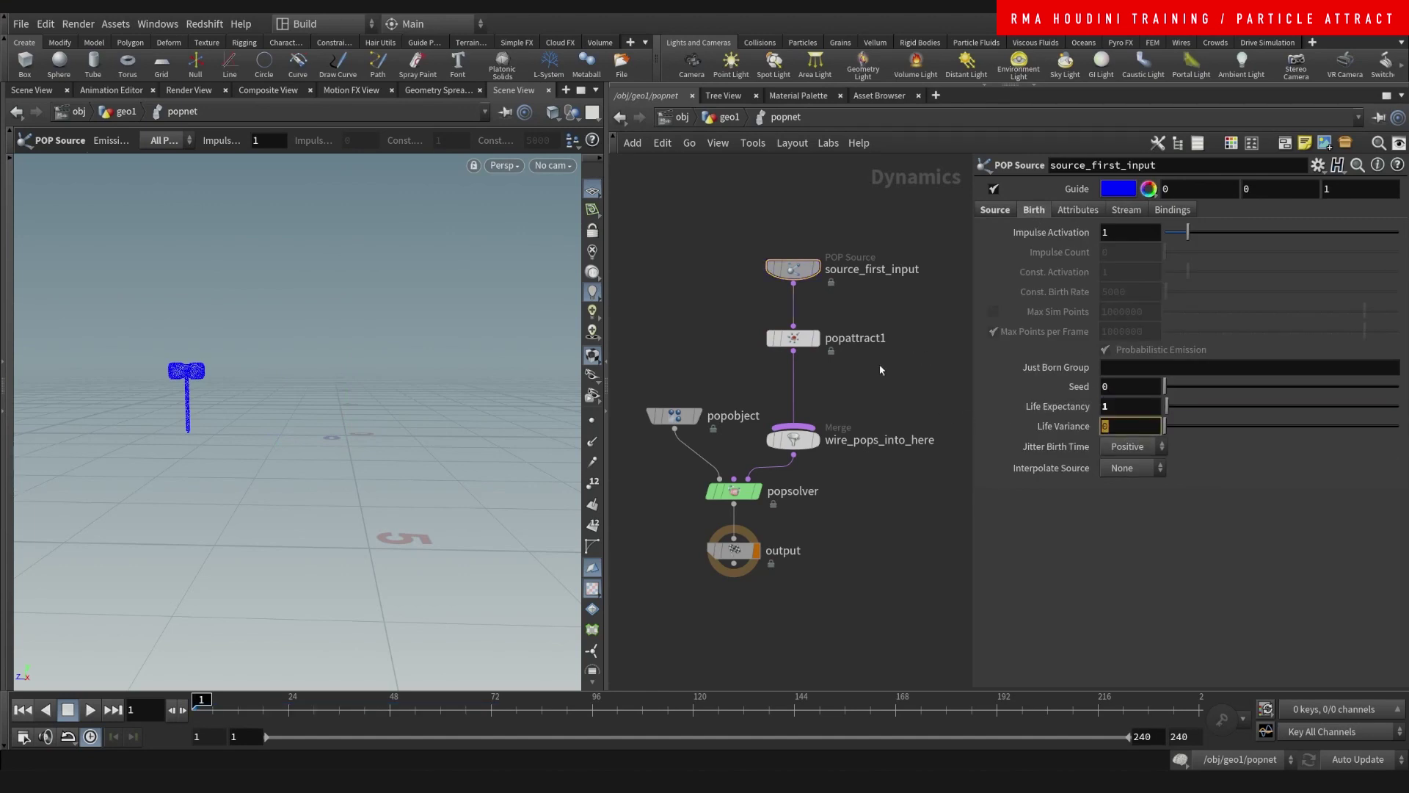
pyautogui.write('.5')
pyautogui.press('Return')
# - Set the POP Source's Impulse Activation to the expression $F>1
pyautogui.click(995, 209)
pyautogui.doubleClick(1125, 236)
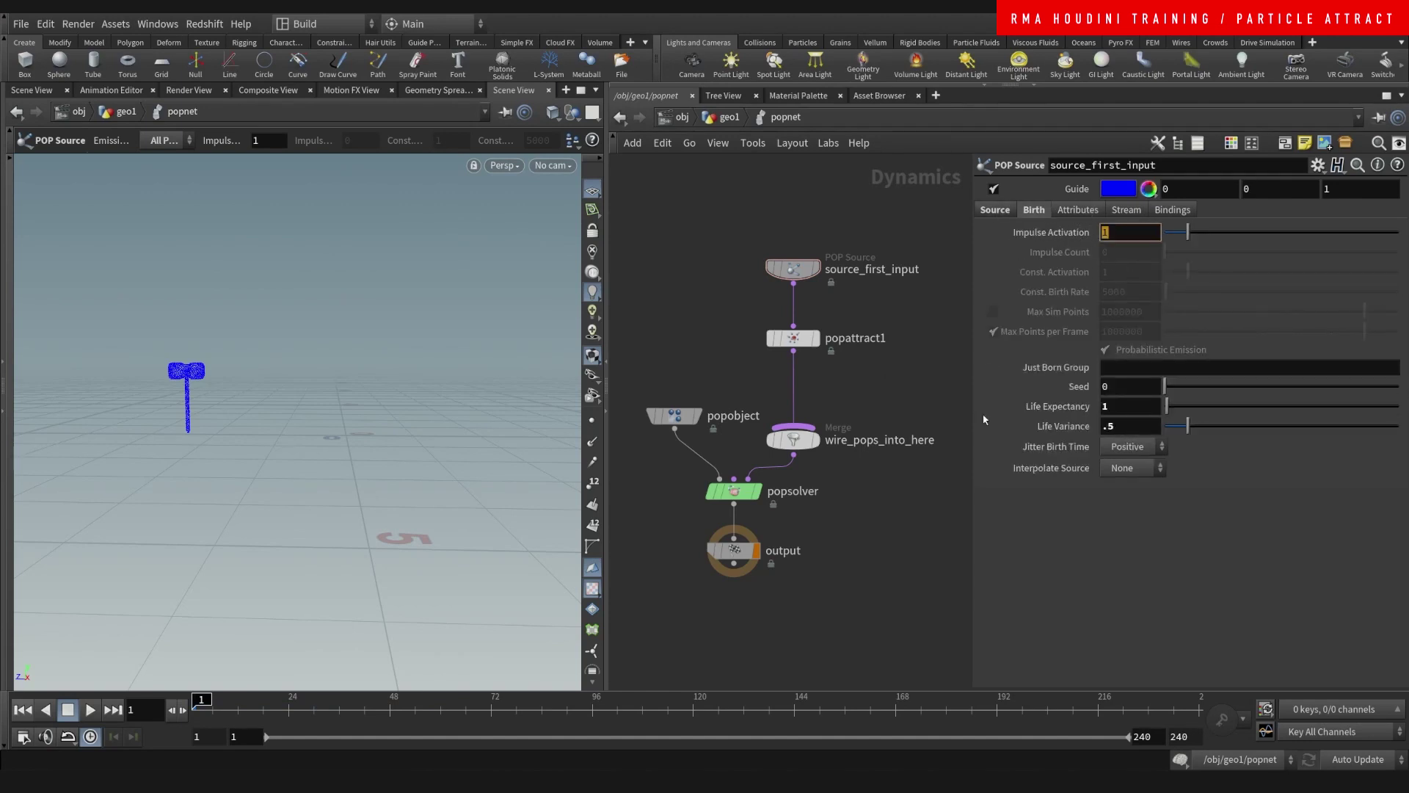
pyautogui.write('$F>1')
pyautogui.press('Return')
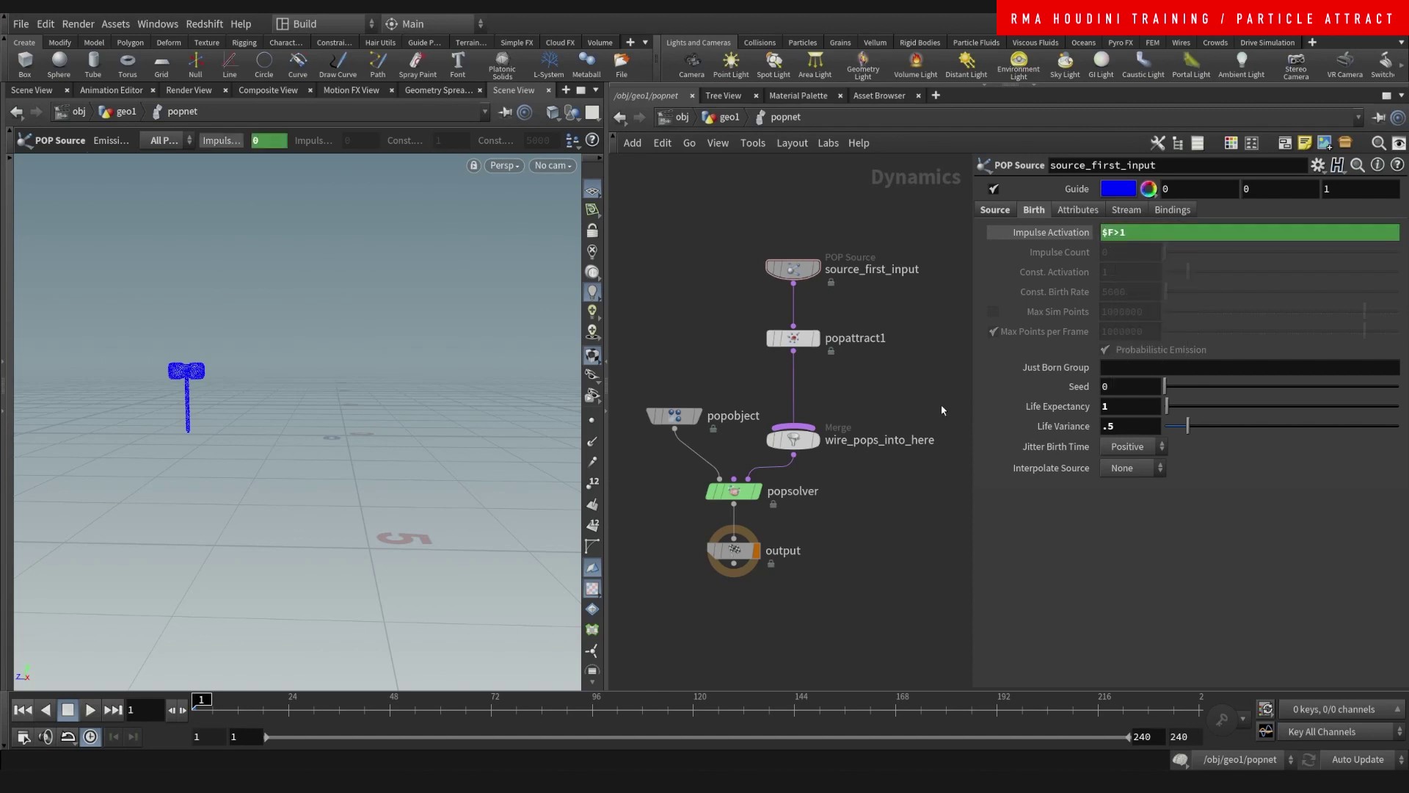
# - Change the Impulse Activation expression to $F<1 and replay the simulation from the start to check the particle emission
pyautogui.click(90, 709)
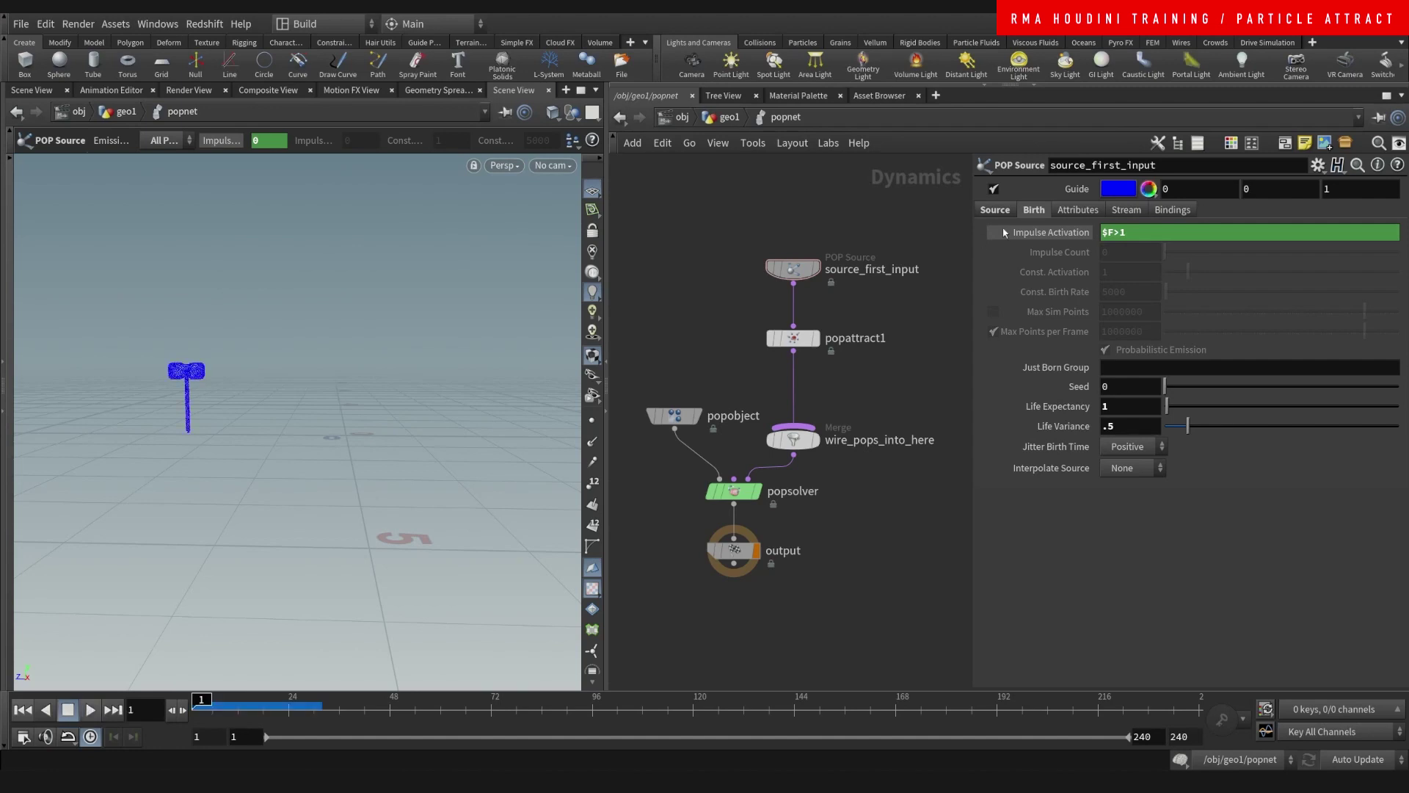
pyautogui.moveTo(232, 705)
pyautogui.mouseDown()
pyautogui.moveTo(324, 705)
pyautogui.moveTo(221, 705)
pyautogui.mouseUp()
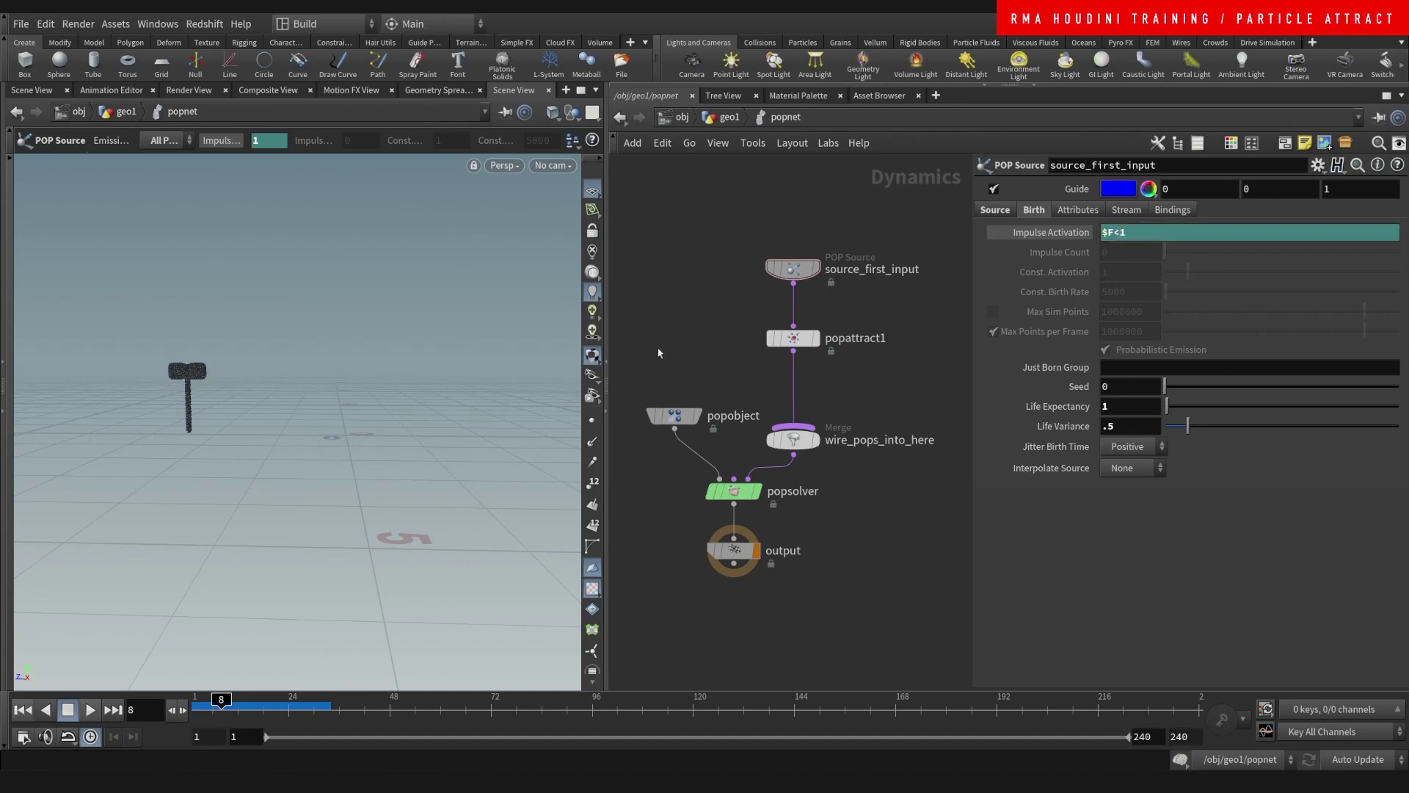
pyautogui.click(66, 711)
pyautogui.click(89, 716)
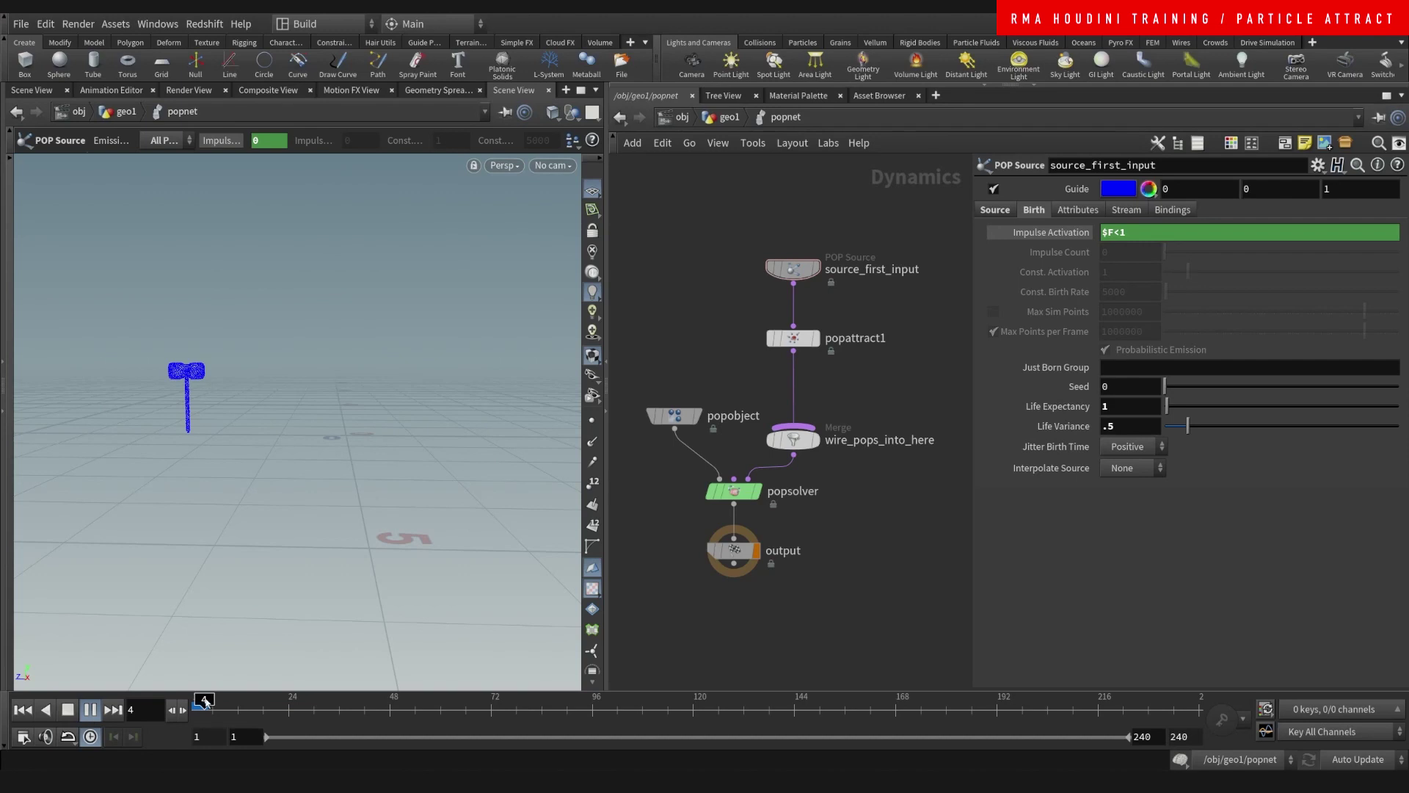
# - Change the POP Source's Impulse Activation expression to $F<2 and play the simulation from the start to check the emission
pyautogui.click(67, 710)
pyautogui.click(1119, 233)
pyautogui.press('BackSpace')
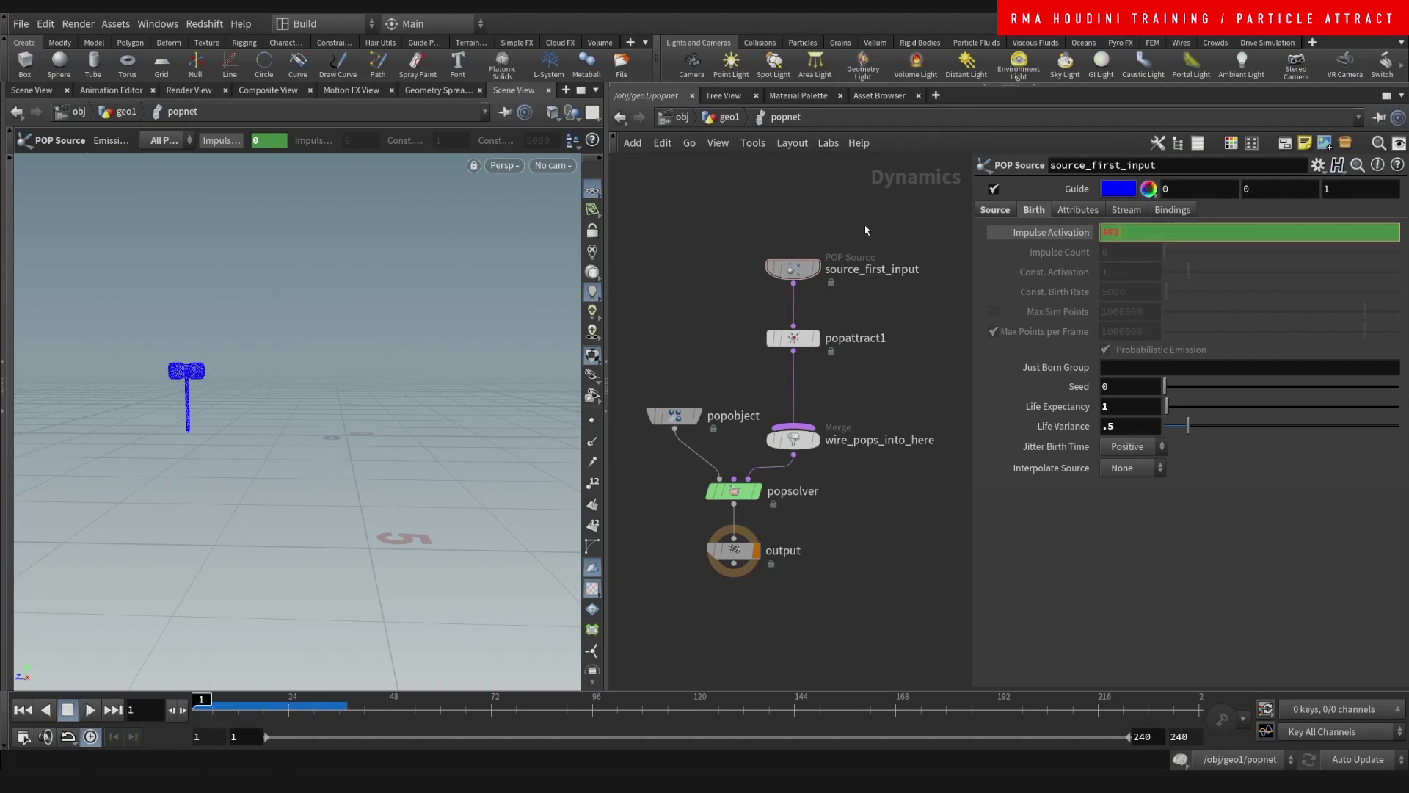
pyautogui.press('BackSpace')
pyautogui.write('2')
pyautogui.press('Return')
pyautogui.click(90, 710)
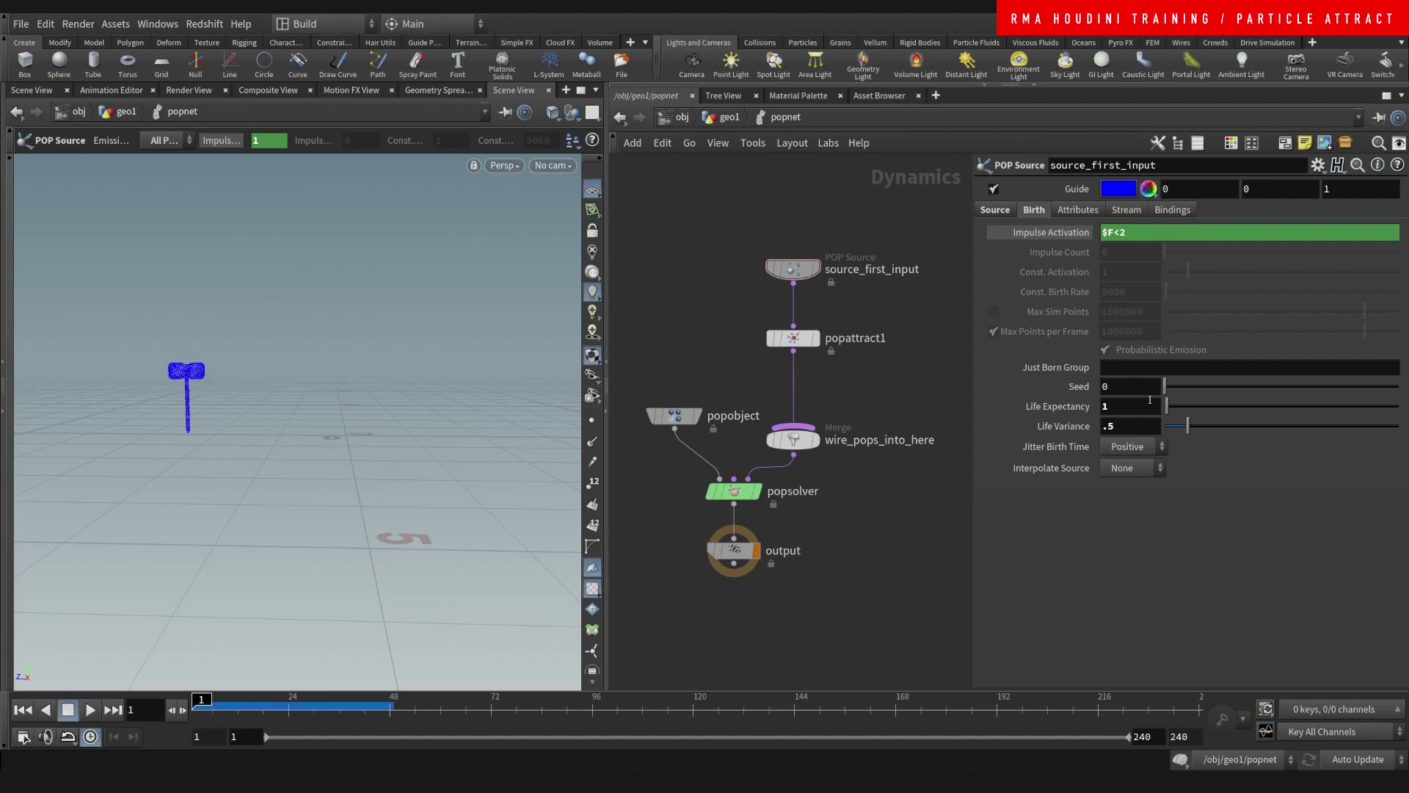
# - Set the POP Source's Life Expectancy to 3, replay the simulation to check the particles' lifespan, and return to frame 1
pyautogui.write('3')
pyautogui.press('Return')
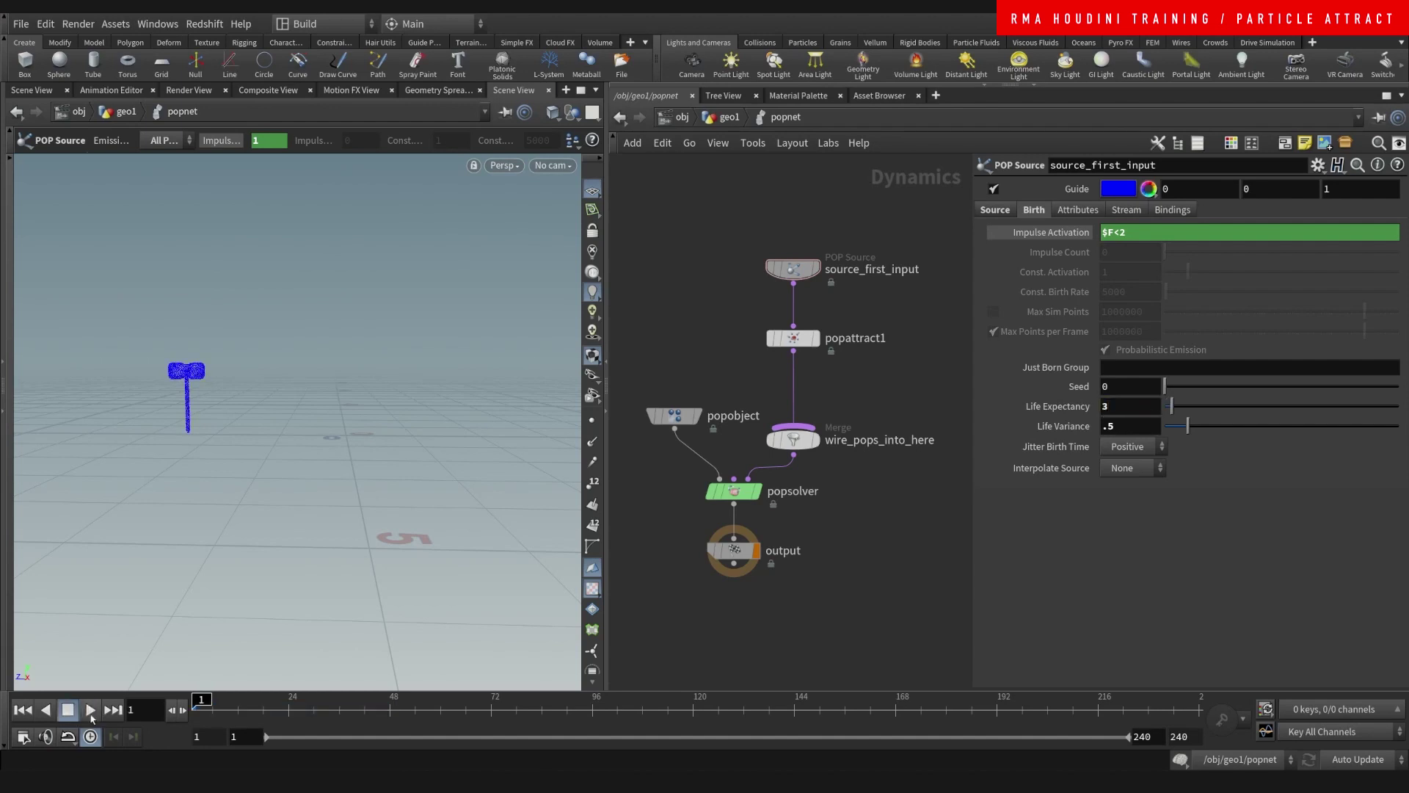
pyautogui.click(91, 710)
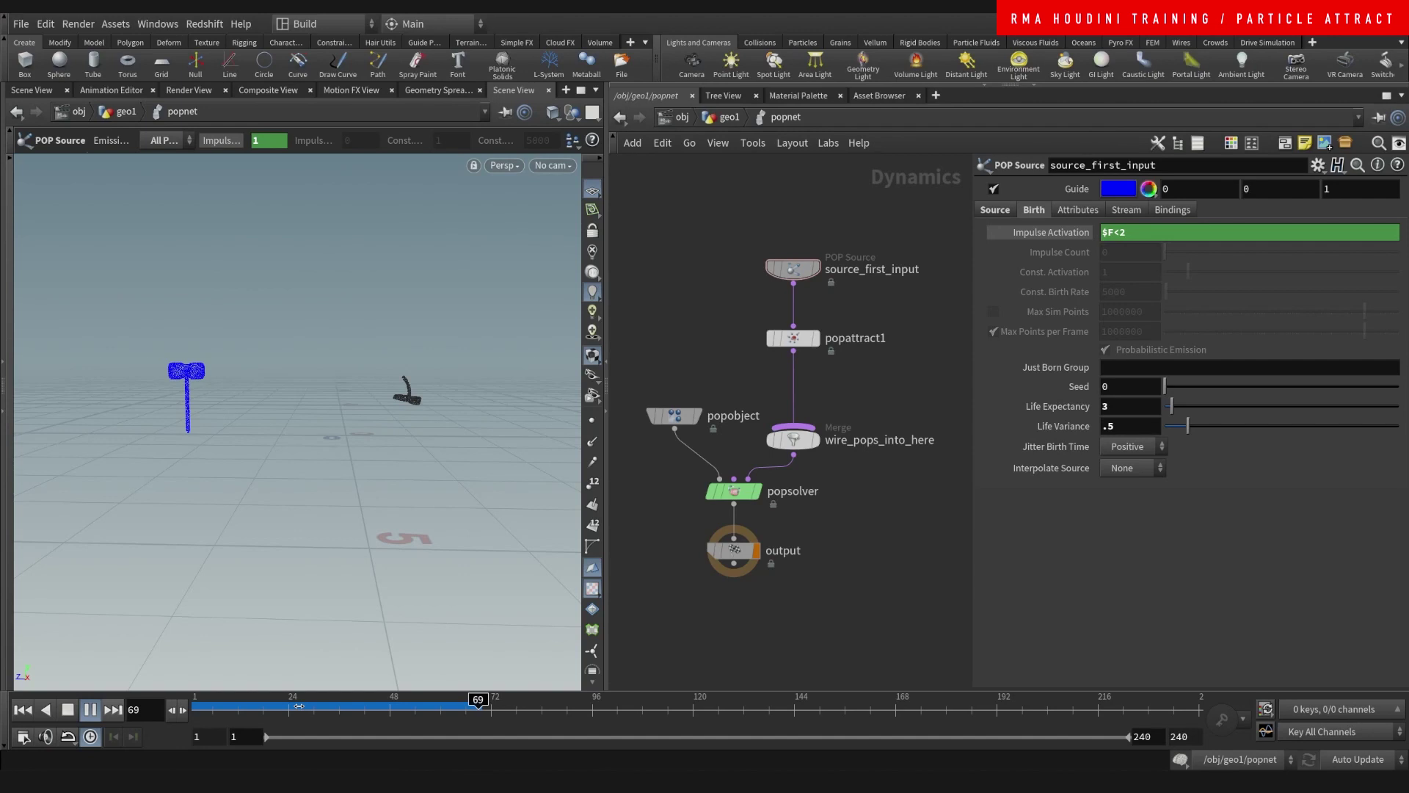
pyautogui.hotkey('ctrl', 'Up')
# - In geo1, connect blast1 to merge1, display the merged result, check it around frame 52 and return to frame 1
pyautogui.click(729, 117)
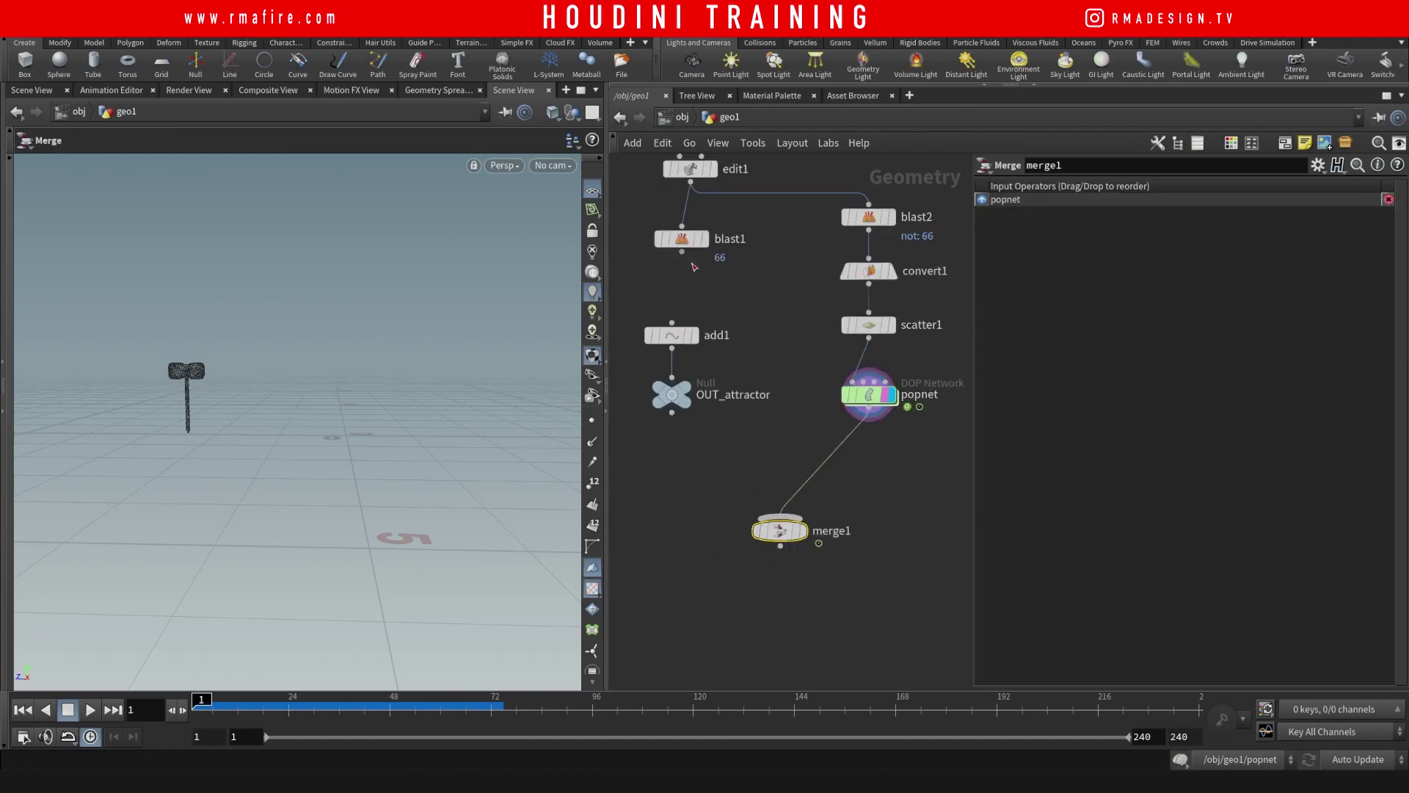
pyautogui.moveTo(683, 252); pyautogui.dragTo(810, 535)
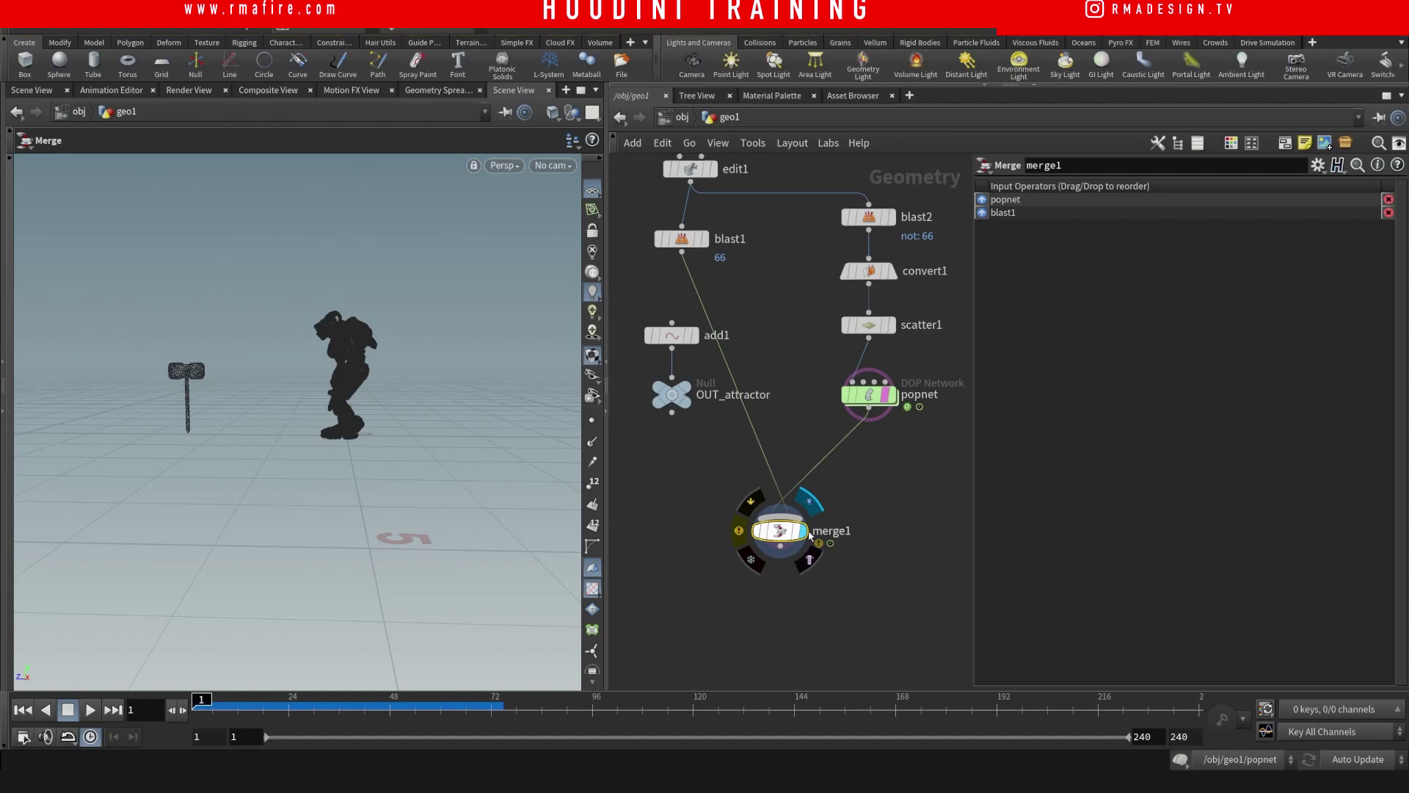
pyautogui.click(407, 709)
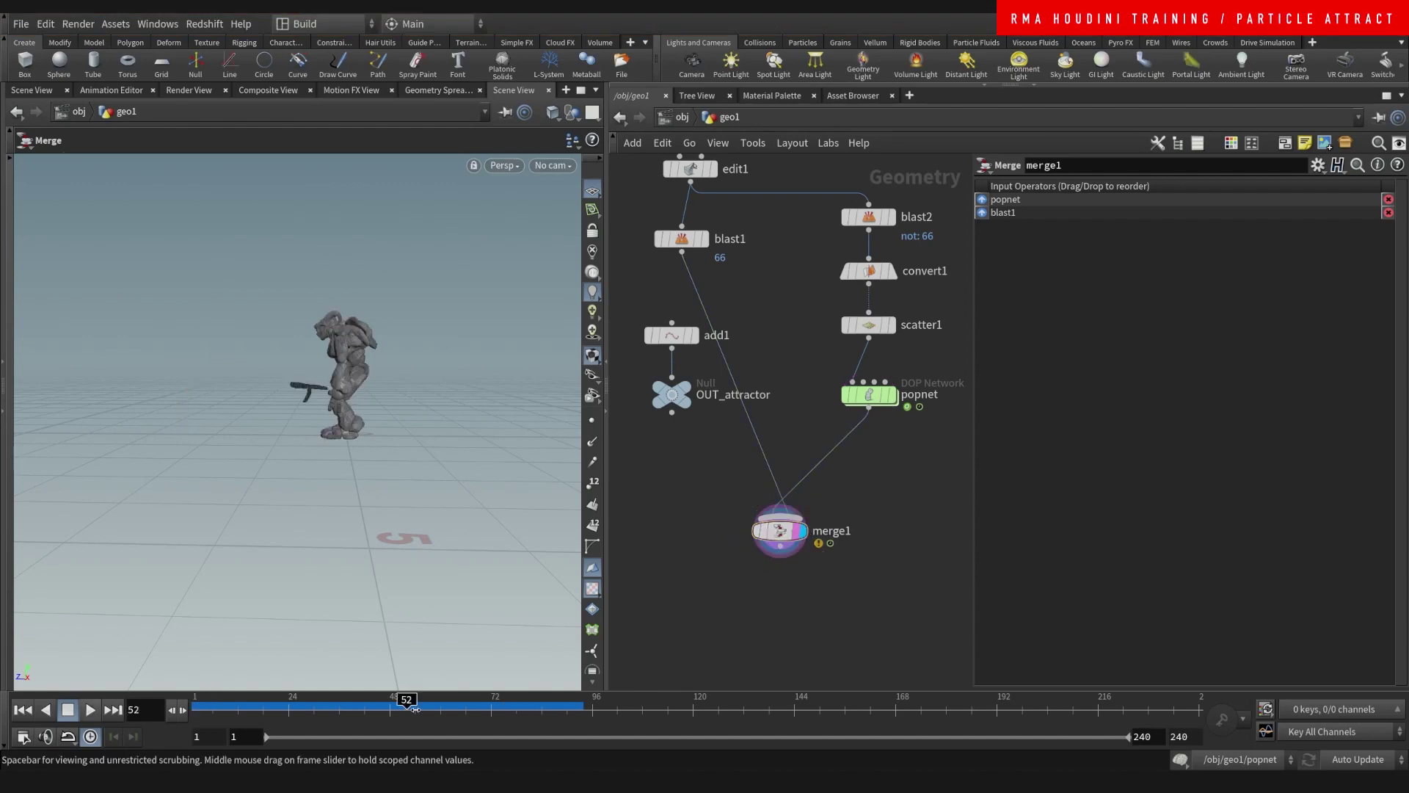
pyautogui.hotkey('ctrl', 'Up')
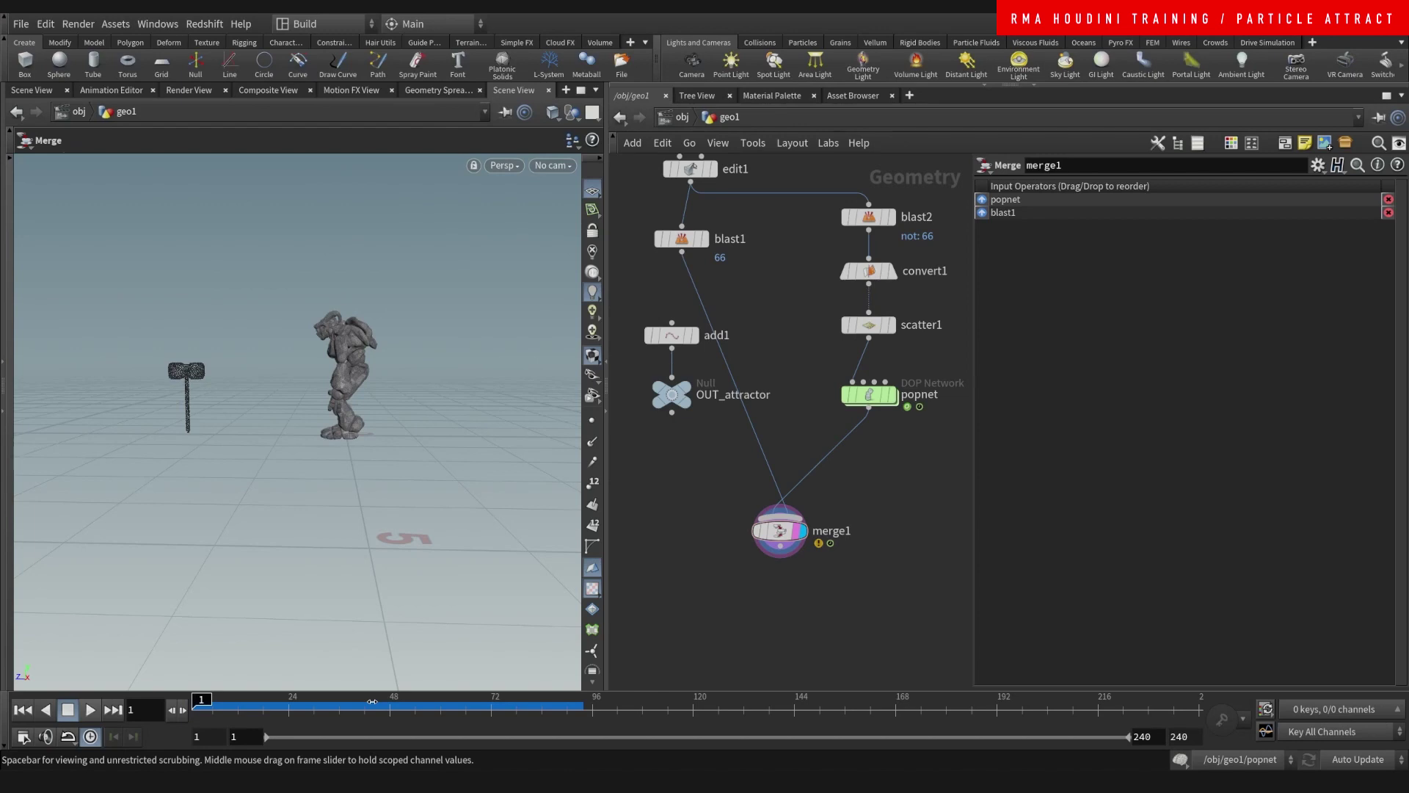
# - Inside popnet1, remove the $F<2 expression from the POP Source's Impulse Activation
pyautogui.moveTo(781, 543); pyautogui.dragTo(722, 556, button='middle')
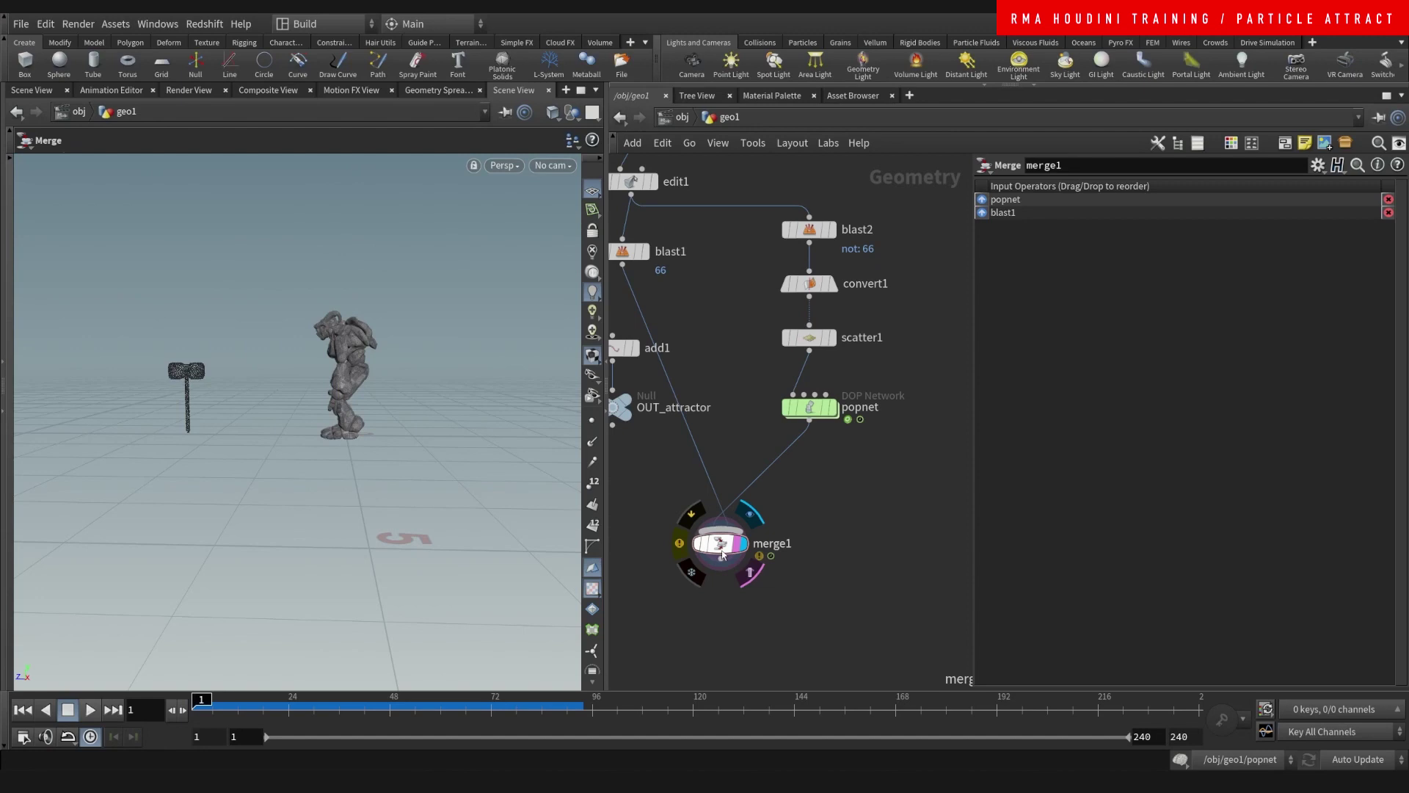
pyautogui.doubleClick(810, 408)
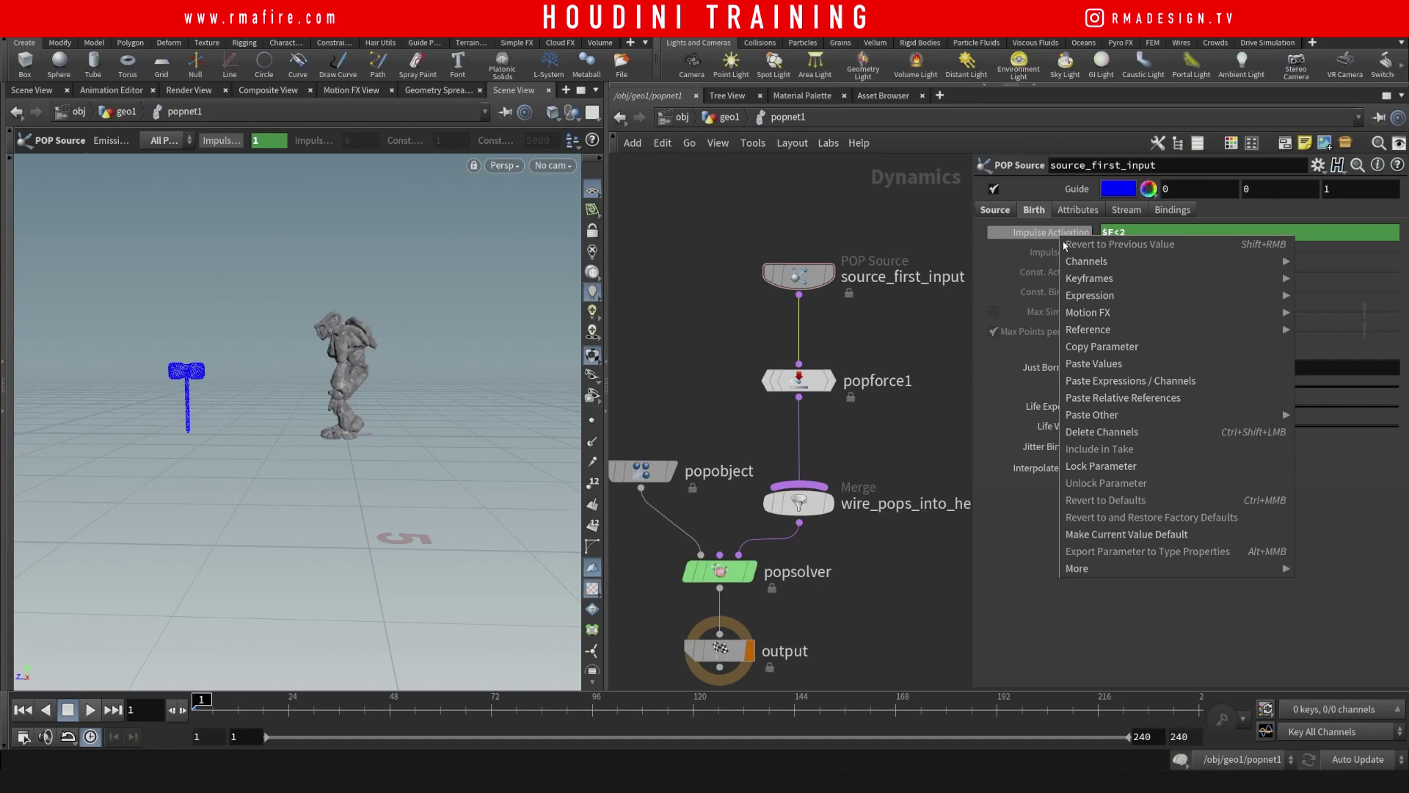
pyautogui.click(1065, 245)
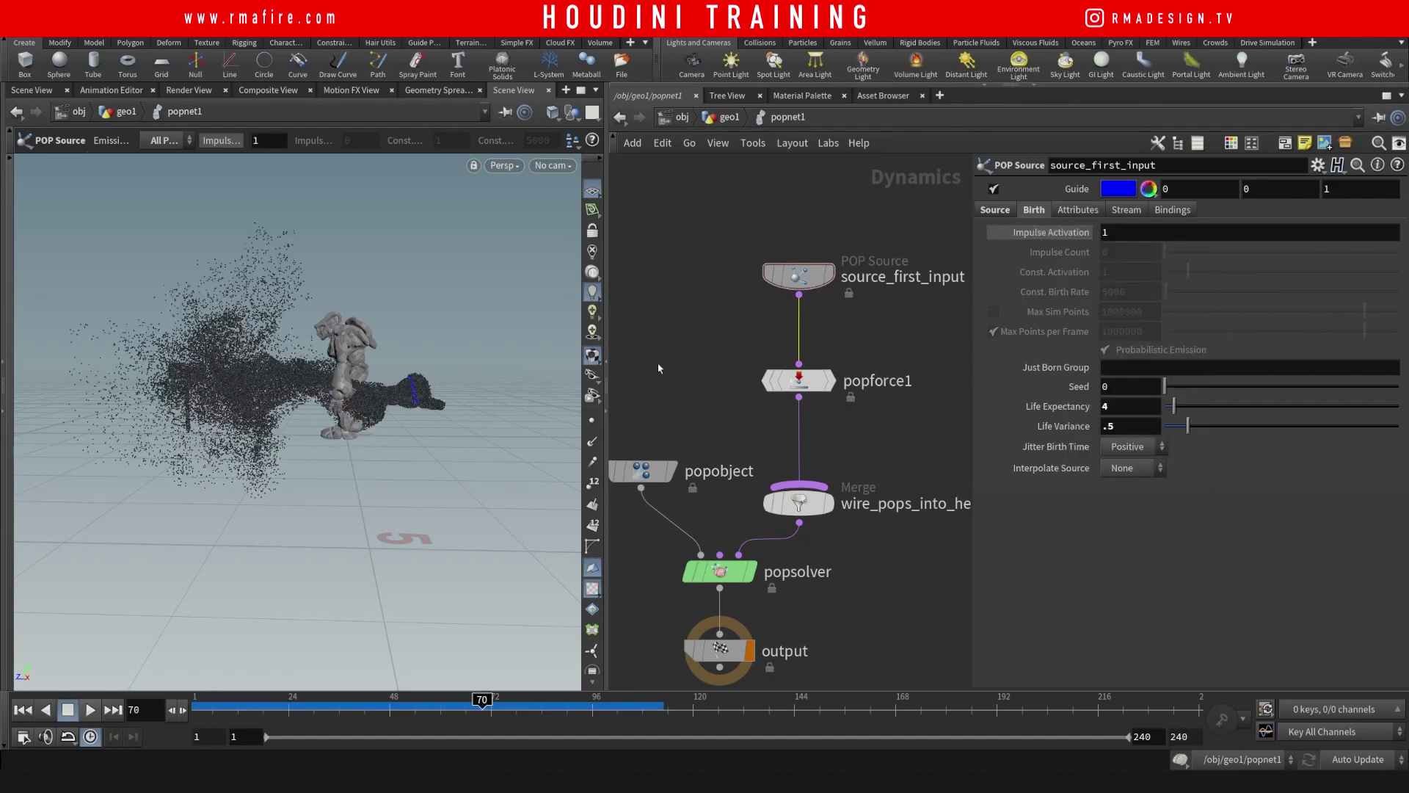